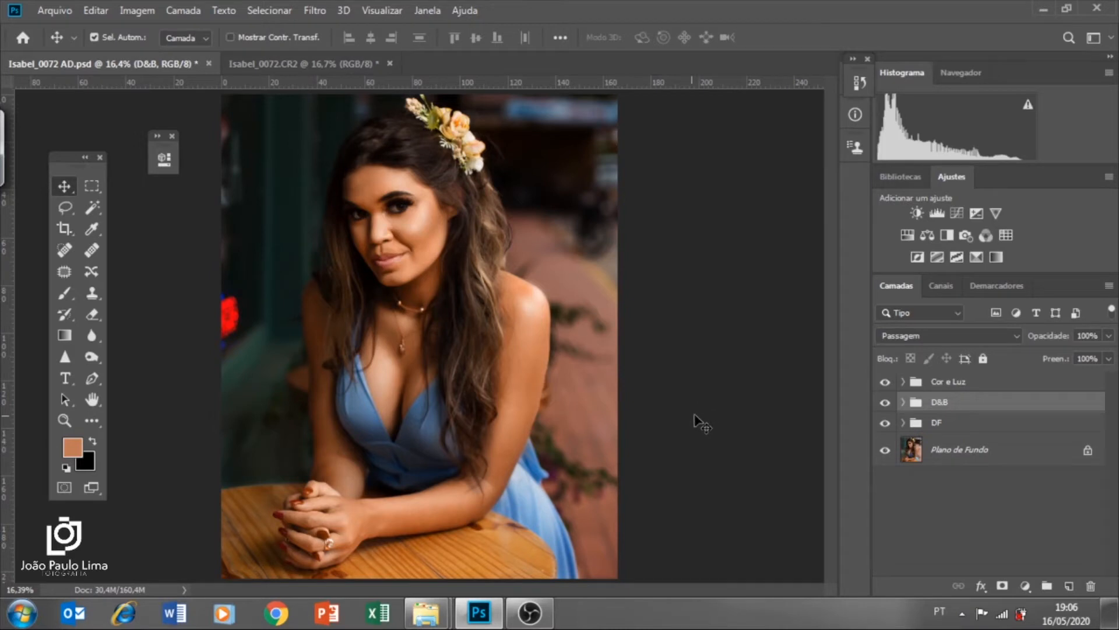
Switch to the open CR2 portrait and duplicate its background layer
click(292, 67)
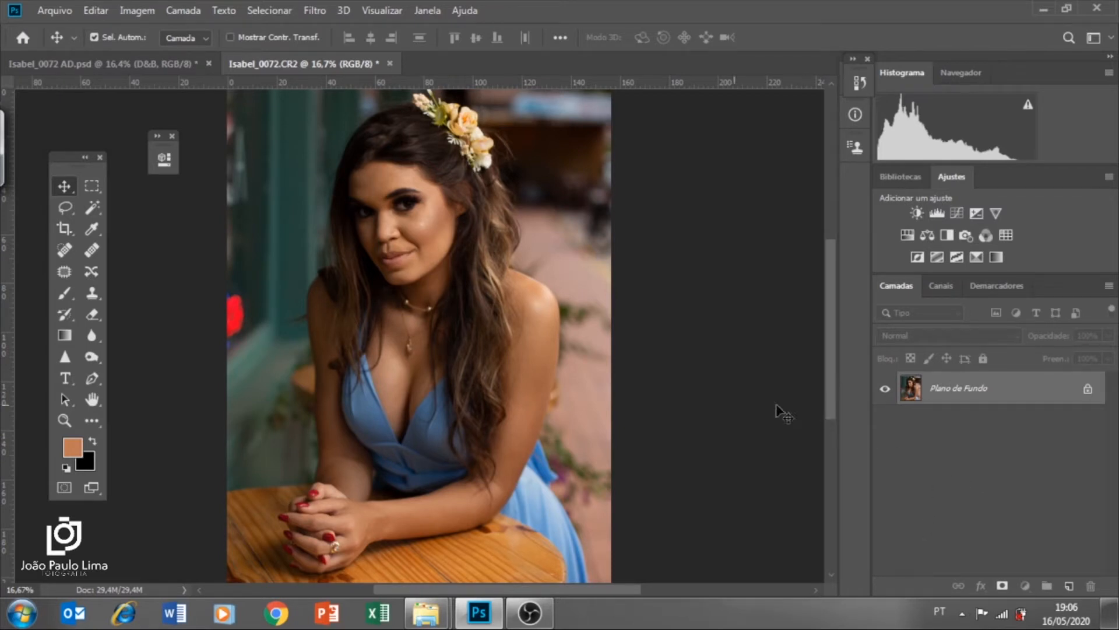
key(ctrl+0)
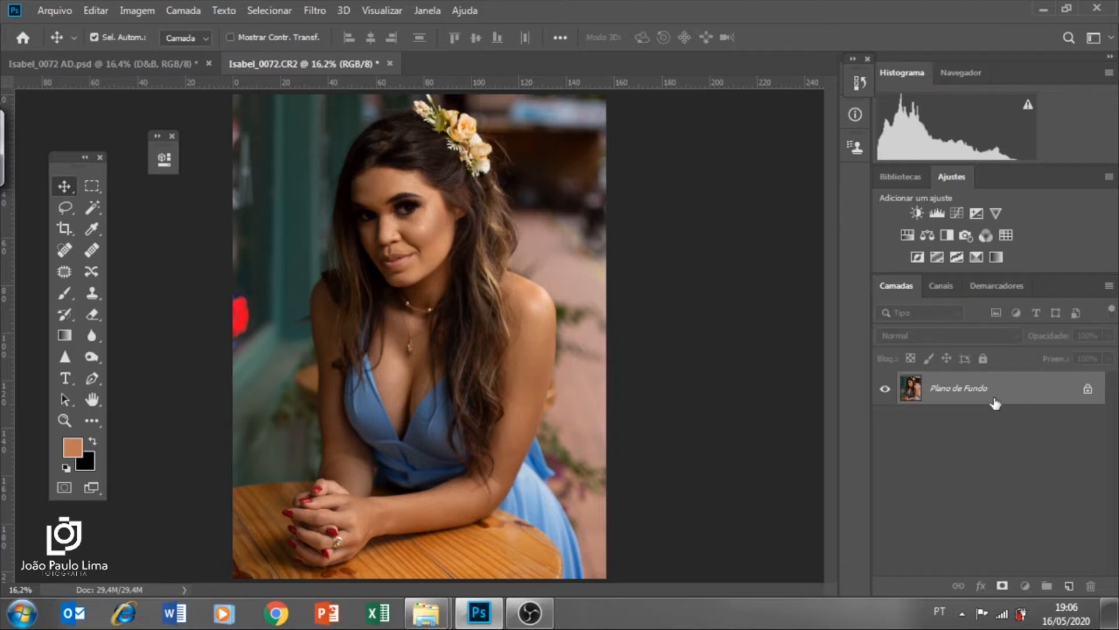
key(ctrl)
key(ctrl+j)
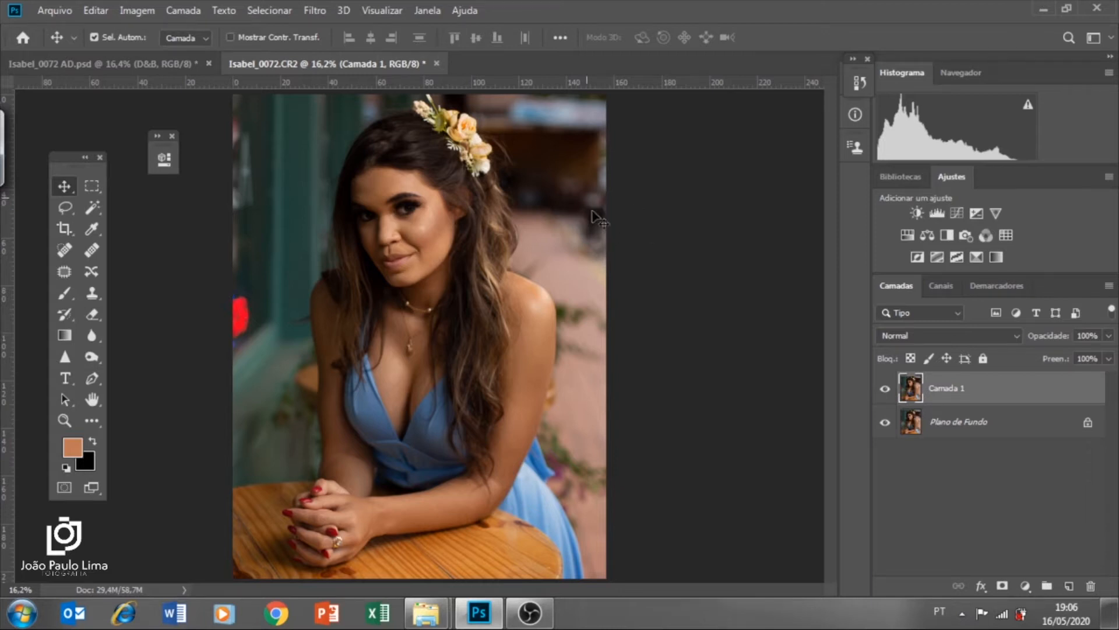
Clone dark background over the upper part of the red spot at the photo's left edge with the Clone Stamp
key(ctrl+plus)
key(ctrl+plus)
key(ctrl+plus)
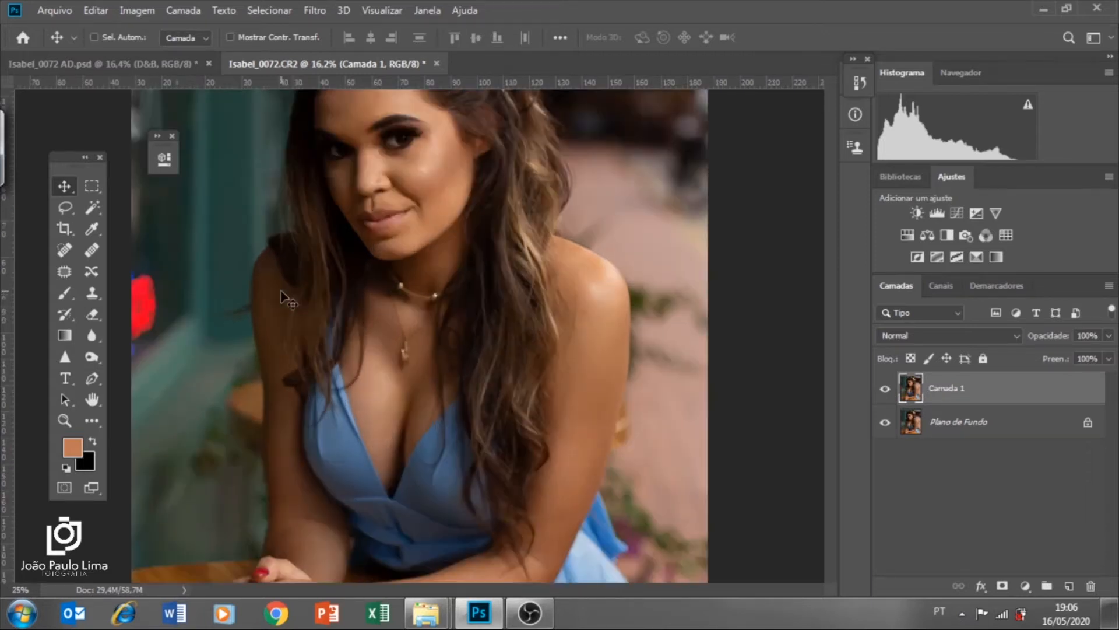
key(ctrl+plus)
key(ctrl+plus)
drag(529, 226, 799, 361)
drag(521, 308, 537, 188)
drag(585, 306, 487, 226)
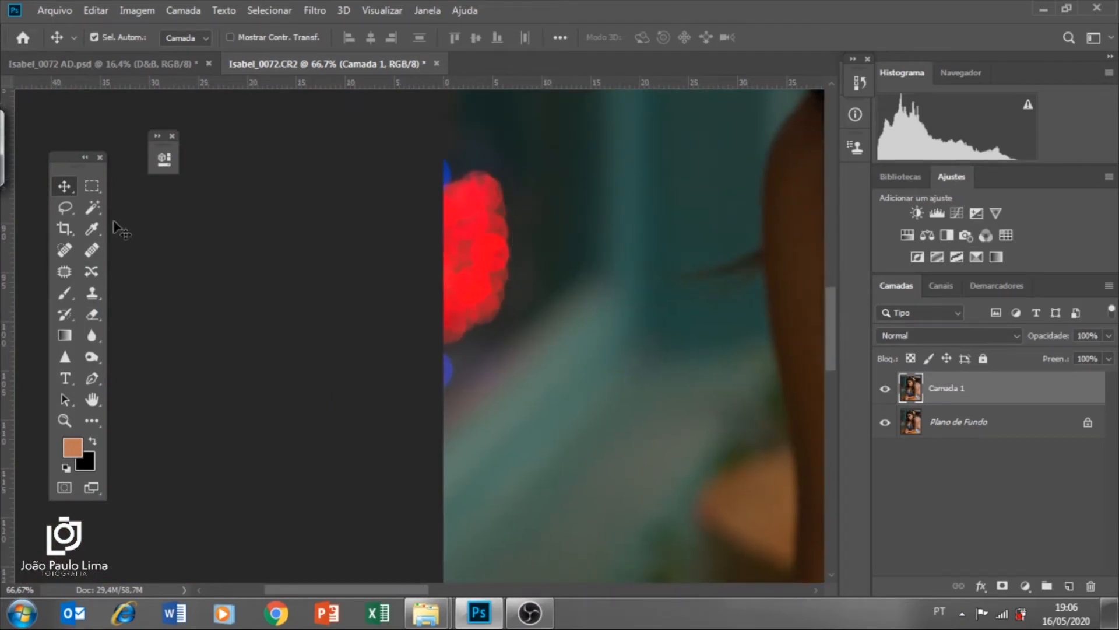
click(90, 295)
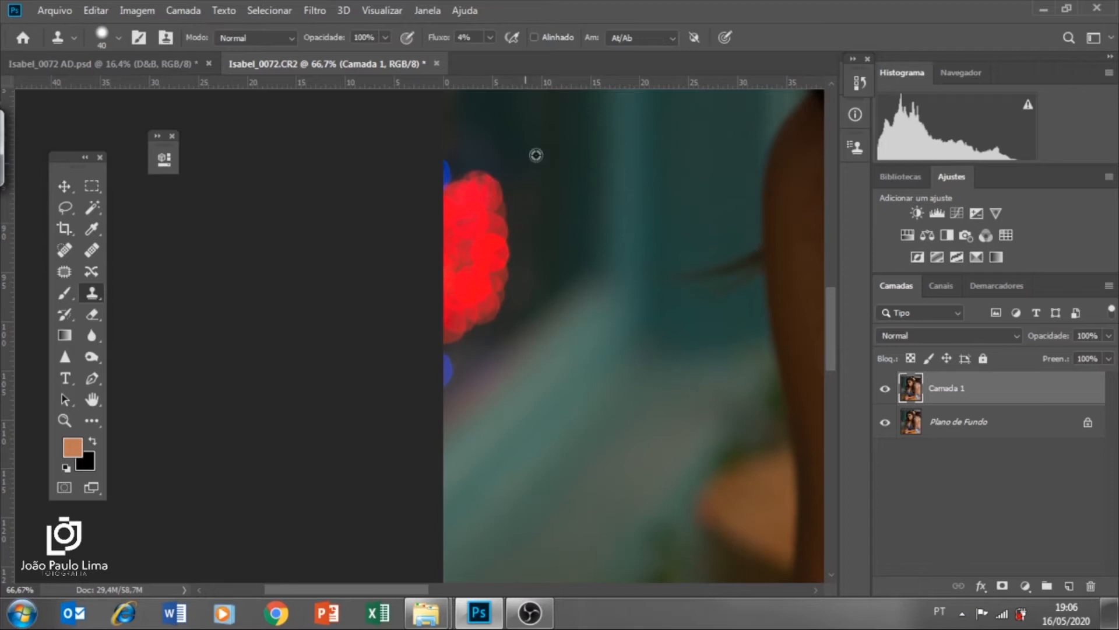
alt+click(515, 175)
mouse_move(486, 174)
mouse_down()
mouse_move(457, 194)
mouse_move(458, 170)
mouse_move(474, 206)
mouse_up()
Set the Clone Stamp flow to 30% and cover the rest of the red spot with sampled dark background
drag(441, 38, 434, 45)
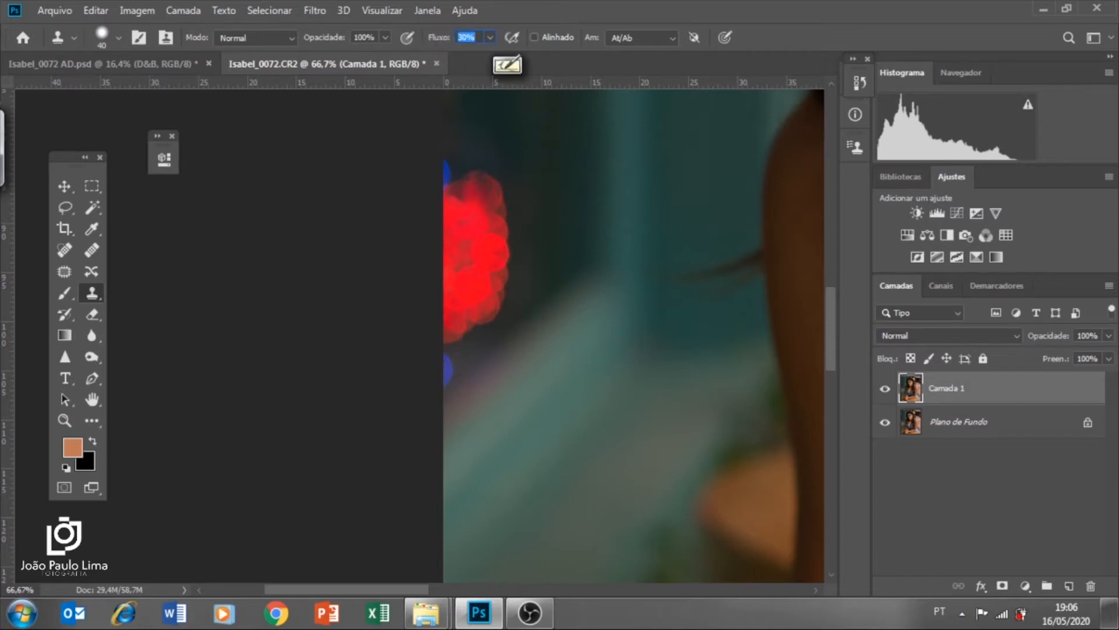
mouse_move(510, 168)
mouse_down()
mouse_move(437, 188)
mouse_move(453, 198)
mouse_move(474, 161)
mouse_up()
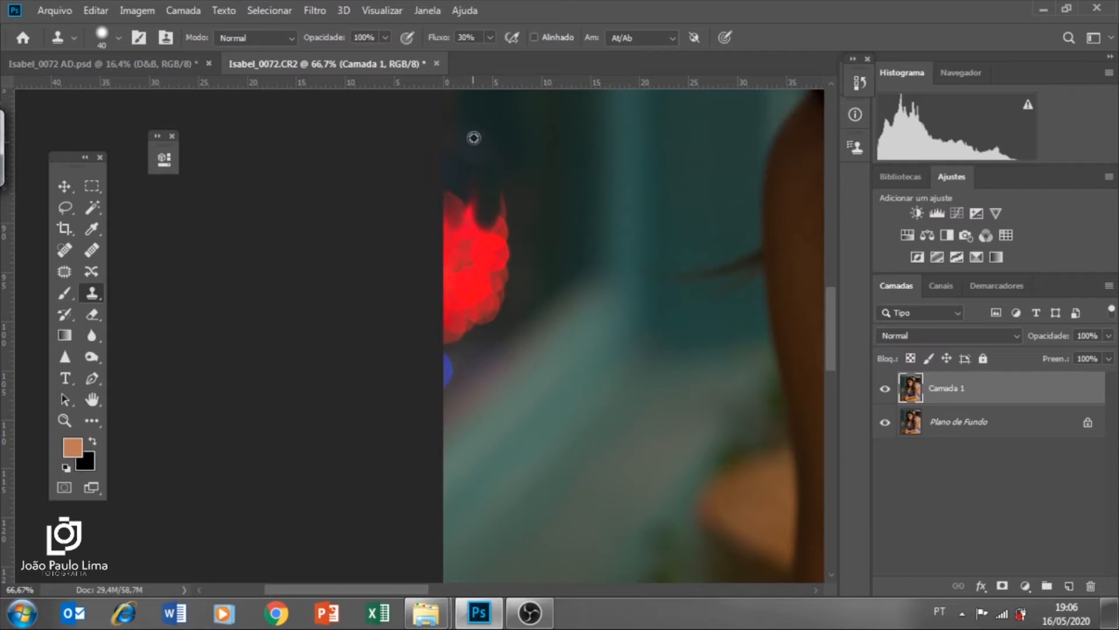
drag(450, 198, 445, 270)
mouse_move(473, 160)
mouse_down()
mouse_move(466, 225)
mouse_move(484, 181)
mouse_move(479, 200)
mouse_move(511, 206)
mouse_move(470, 233)
mouse_move(478, 181)
mouse_move(501, 229)
mouse_up()
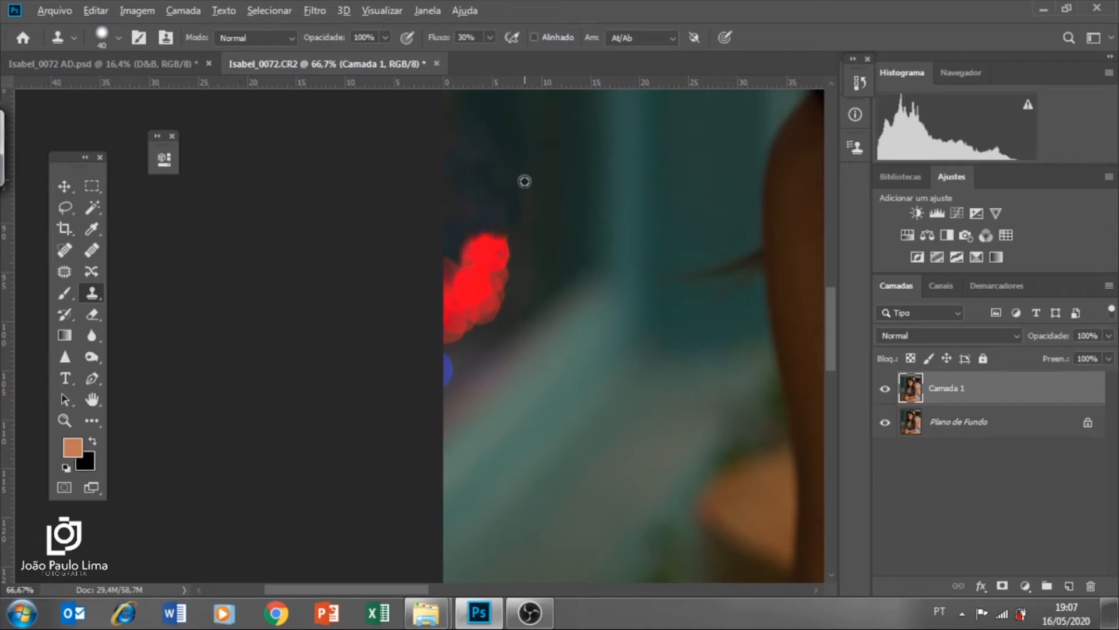
mouse_move(503, 267)
mouse_down()
mouse_move(499, 239)
mouse_move(490, 253)
mouse_move(474, 240)
mouse_move(454, 291)
mouse_up()
drag(453, 285, 450, 267)
alt+click(500, 230)
mouse_move(484, 333)
mouse_down()
mouse_move(491, 312)
mouse_move(452, 310)
mouse_move(484, 327)
mouse_move(480, 285)
mouse_move(449, 279)
mouse_move(452, 269)
mouse_up()
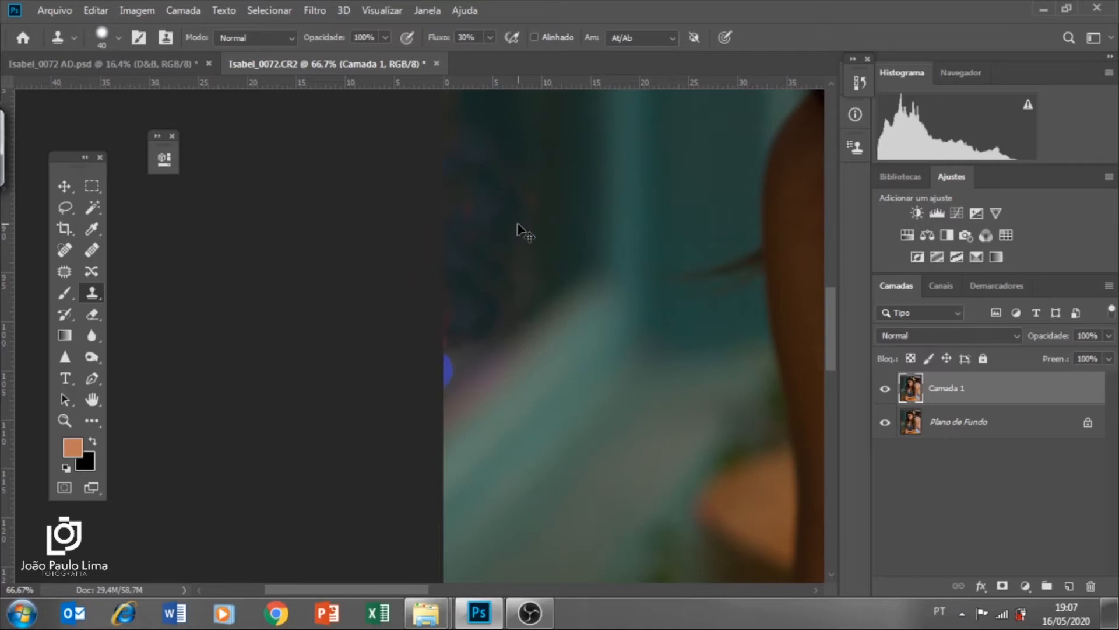
Rename the retouched layer as "Limp fundo"
key(ctrl+0)
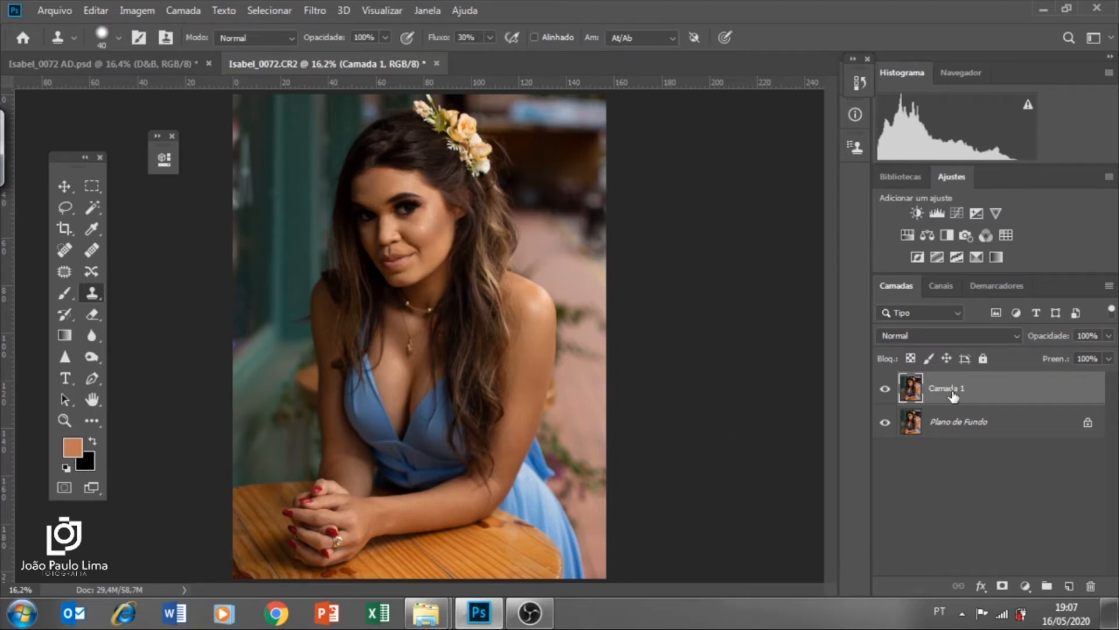
key(BackSpace)
key(Return)
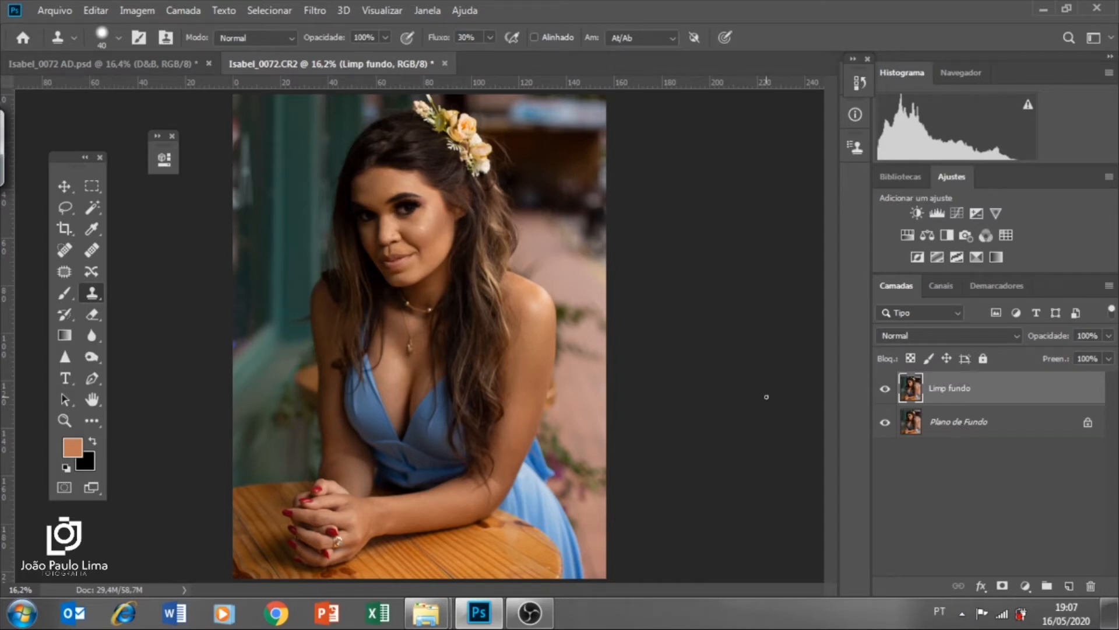
Duplicate the Limp fundo layer twice and leave the uppermost copy selected
key(ctrl+j)
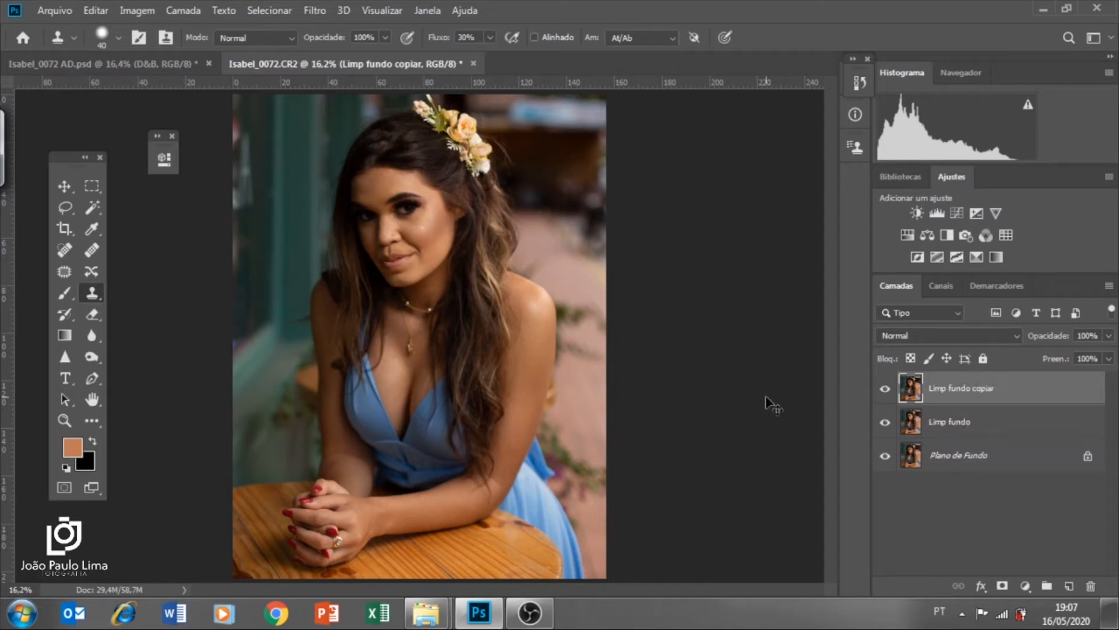
key(ctrl+j)
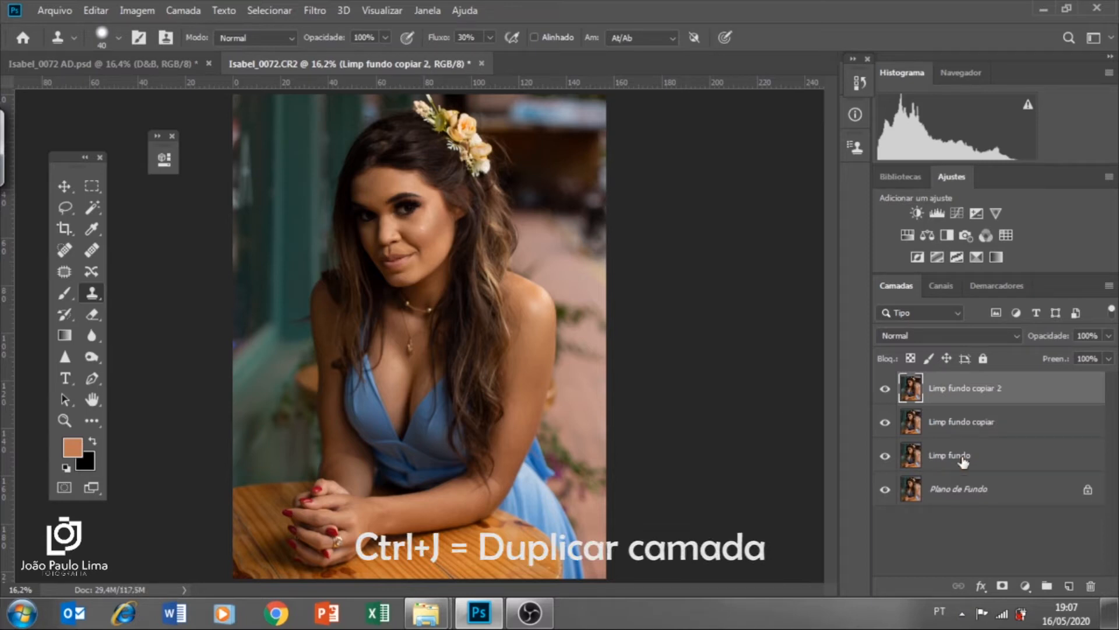
click(994, 409)
click(990, 391)
click(983, 427)
click(991, 393)
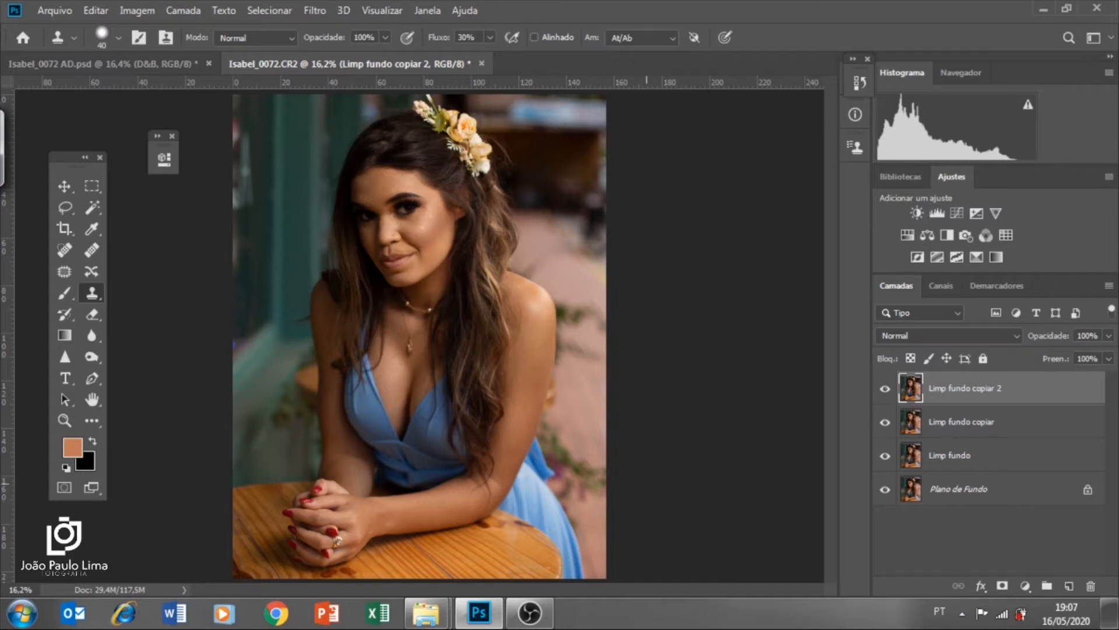
Examine the skin texture and tones on the woman's face up close
key(ctrl+plus)
key(ctrl+plus)
key(ctrl+plus)
key(ctrl+plus)
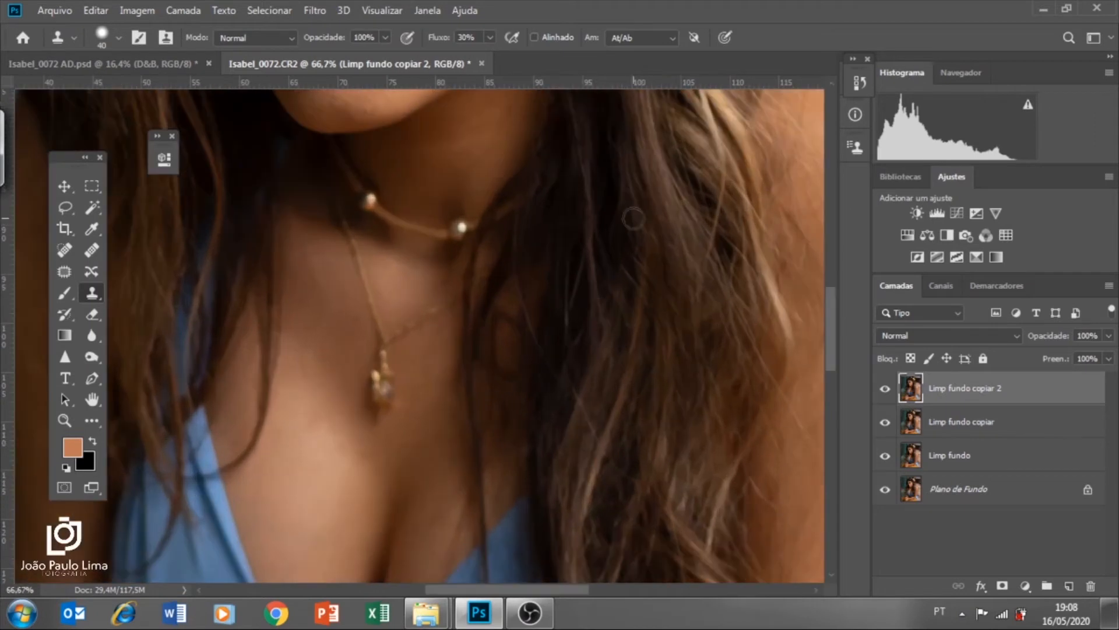
drag(500, 190, 469, 472)
mouse_move(554, 162)
mouse_down()
mouse_move(570, 327)
mouse_move(609, 332)
mouse_up()
mouse_move(538, 243)
mouse_down()
mouse_move(620, 300)
mouse_move(632, 237)
mouse_up()
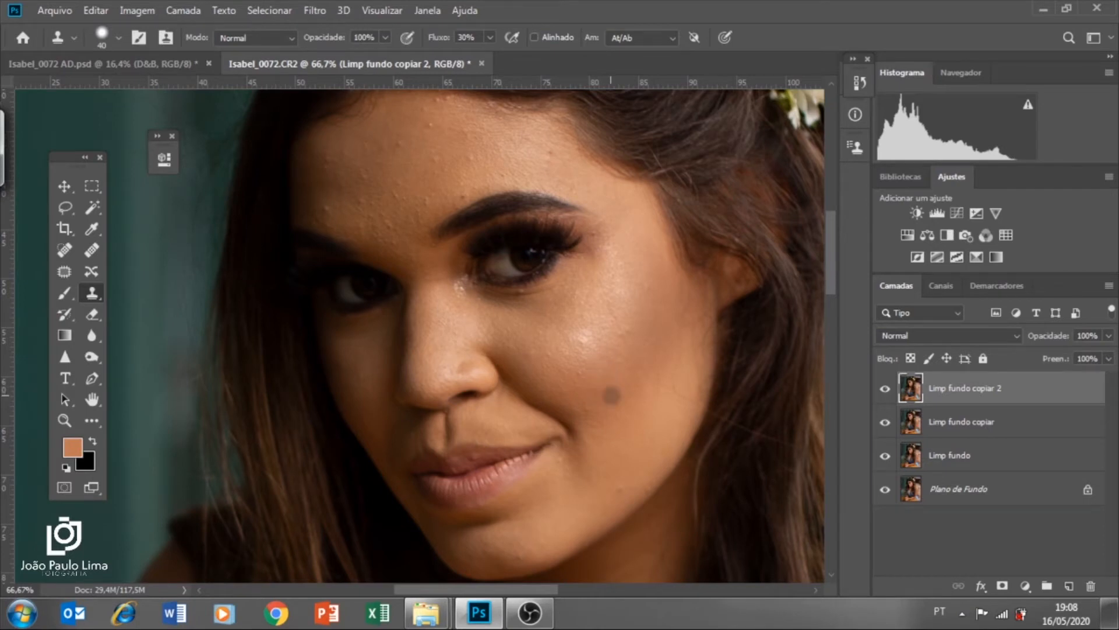
click(600, 397)
Rename the layer "Limp fundo copiar" as "Baixa (tons)"
click(951, 431)
double_click(954, 423)
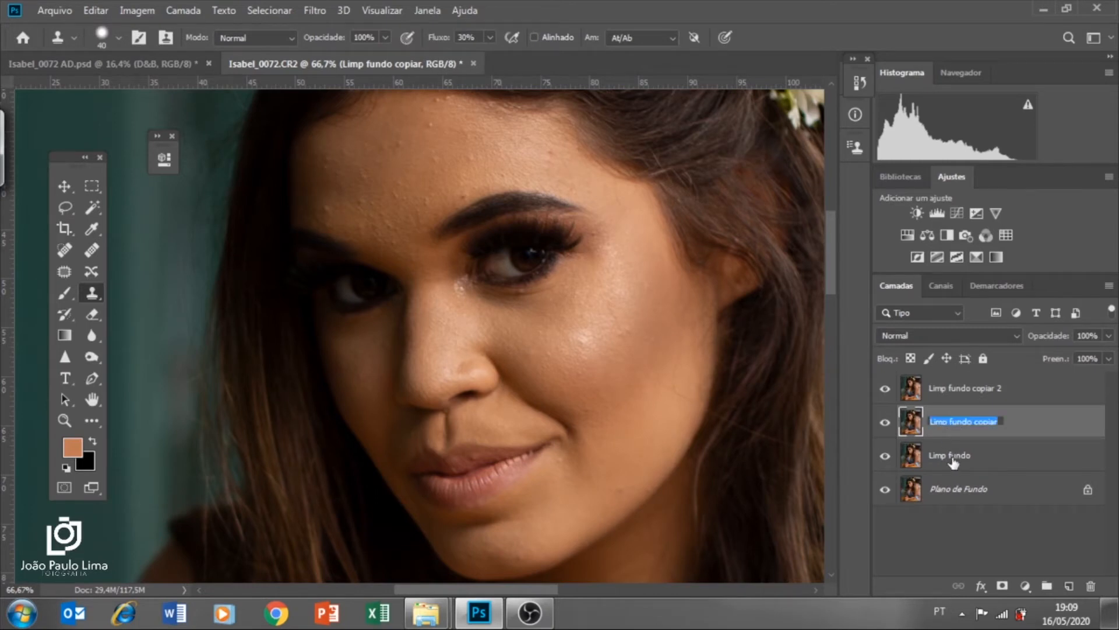
text(Ba)
key(Return)
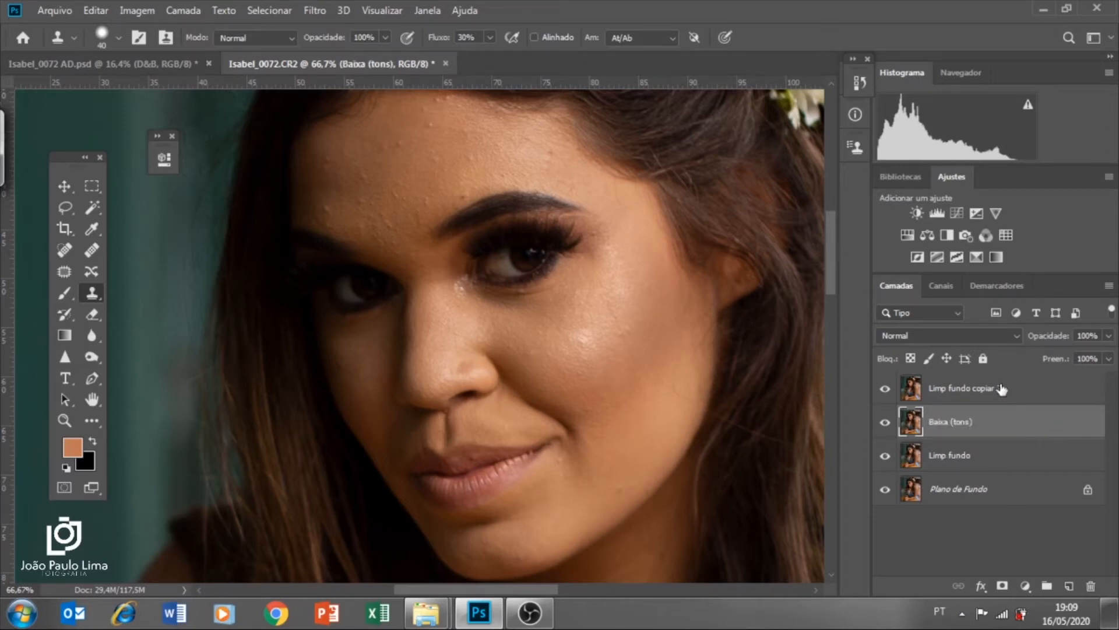
Rename the layer "Limp fundo copiar 2" as "Alta (detalhes)"
click(1000, 395)
double_click(1000, 395)
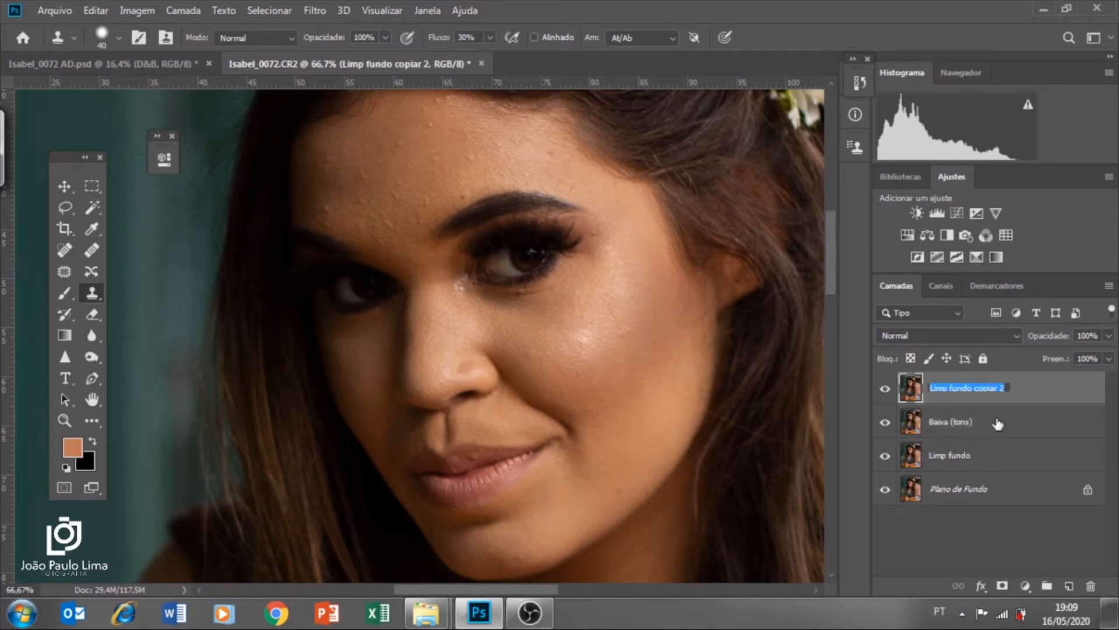
text(Alta)
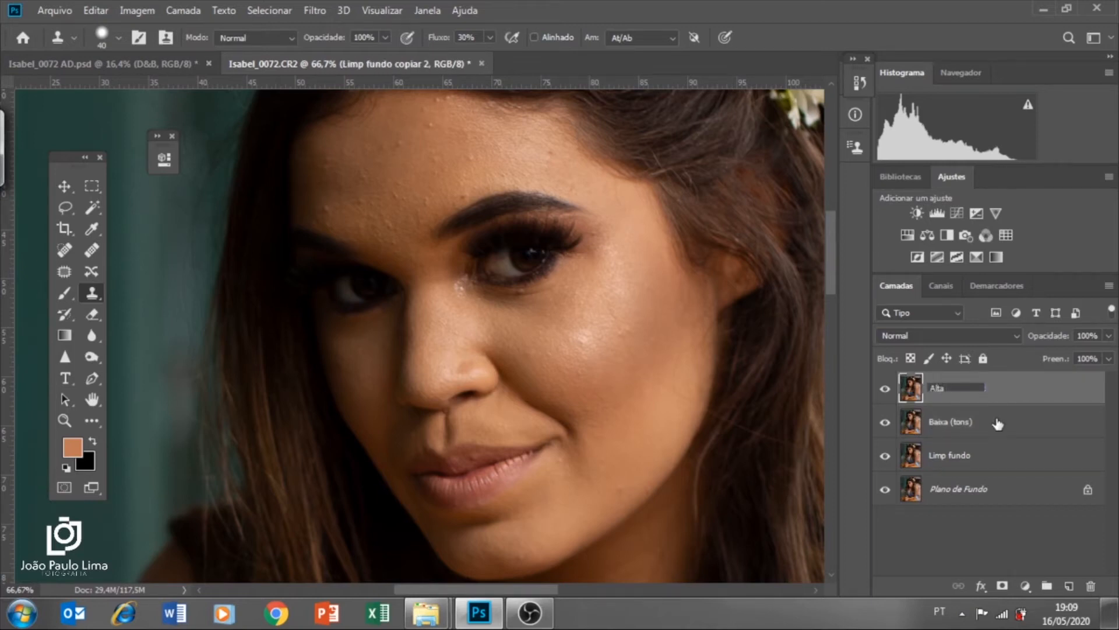
text(l)
text(lhes)
text())
key(Return)
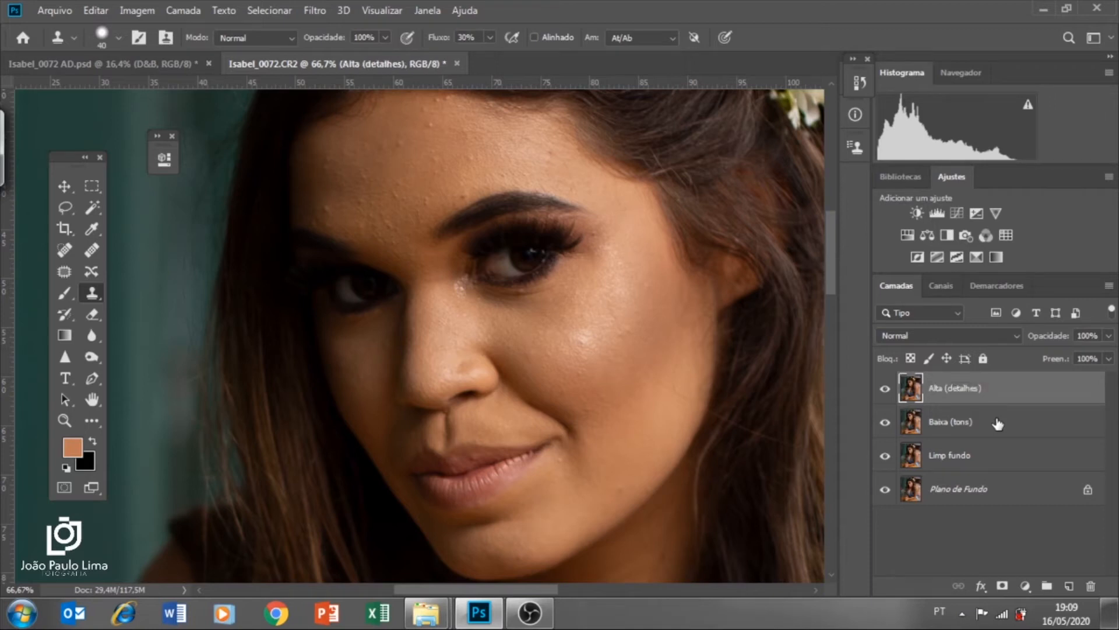
Hide the Alta (detalhes) layer and start a Gaussian Blur on the Baixa (tons) layer at a 0.1-pixel radius
click(885, 389)
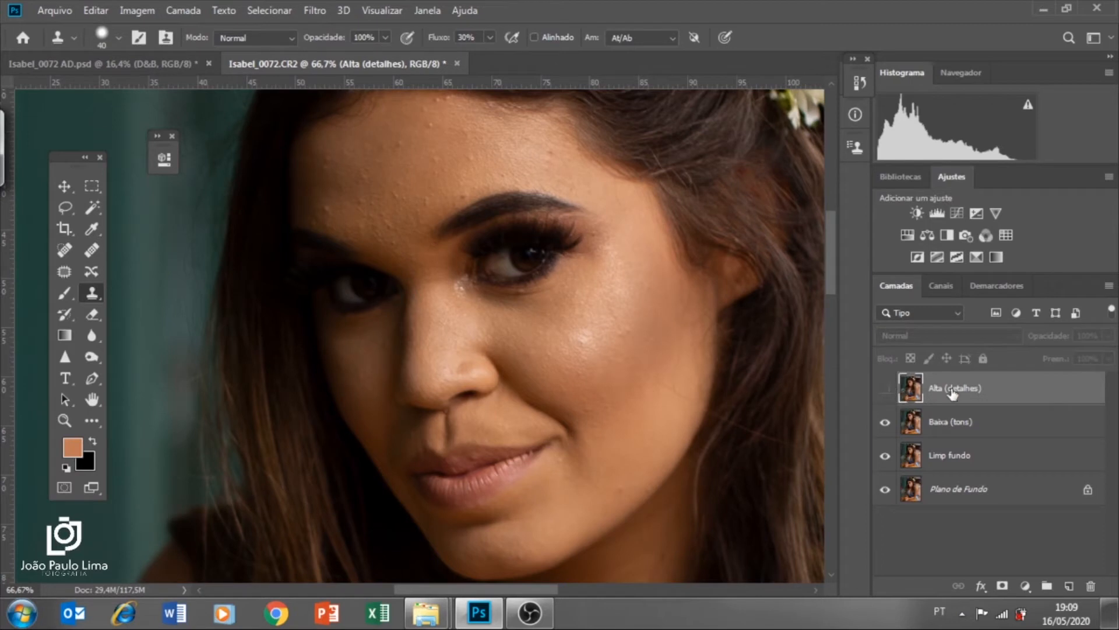
click(978, 425)
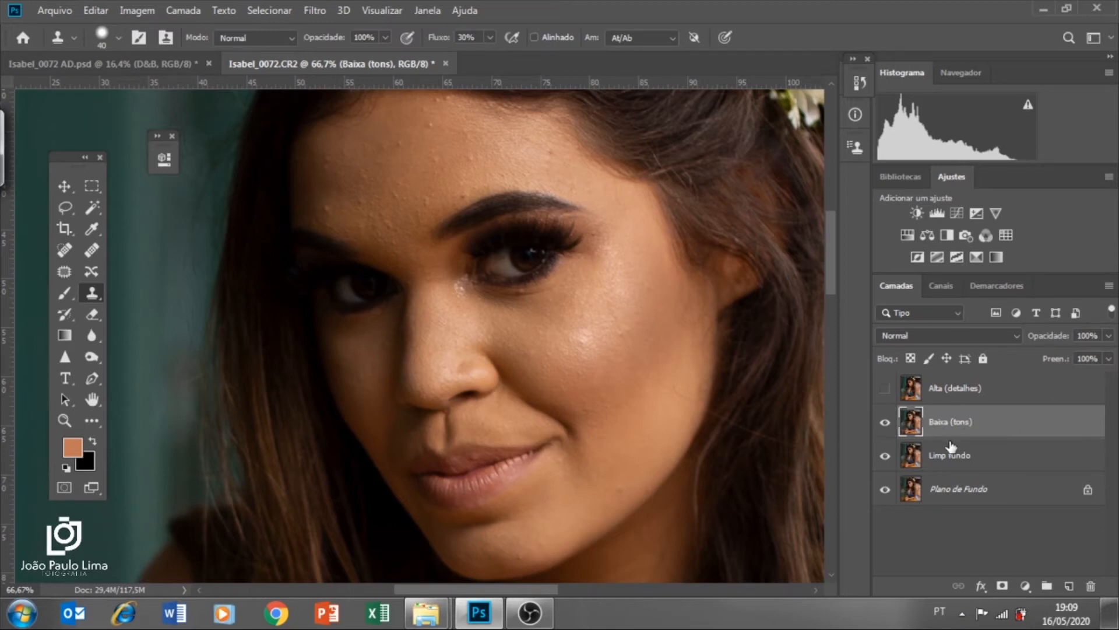
click(316, 10)
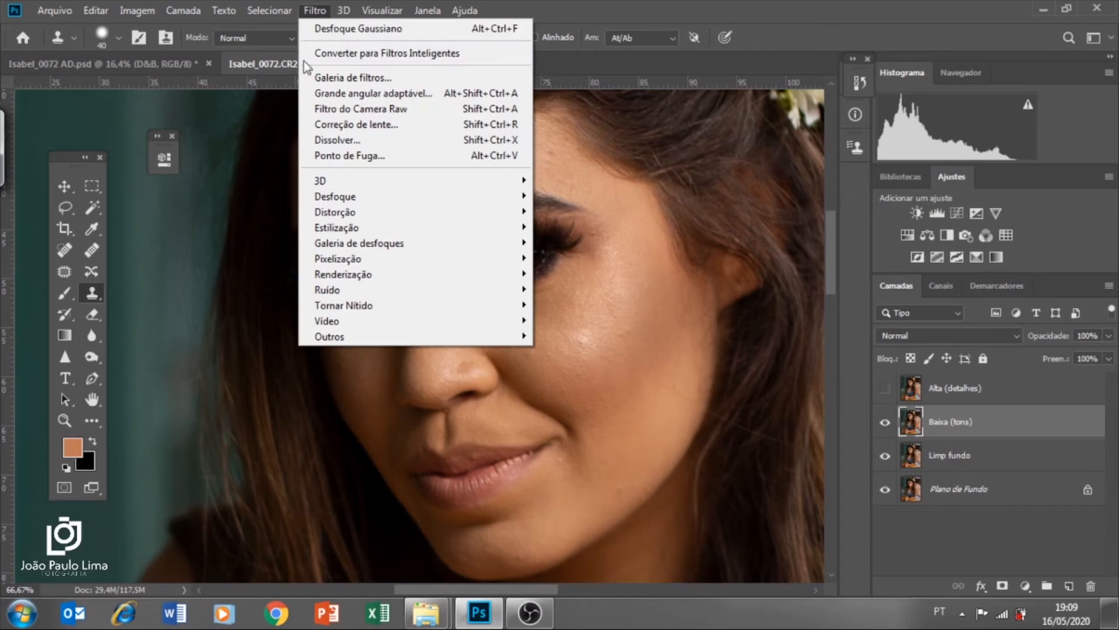
mouse_move(340, 197)
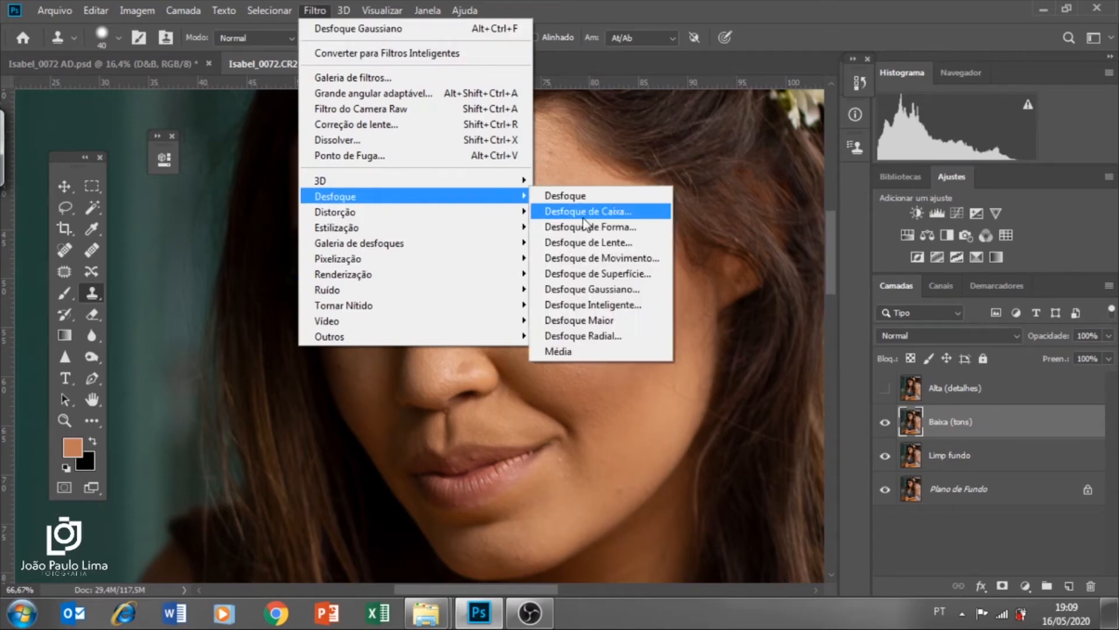
click(577, 290)
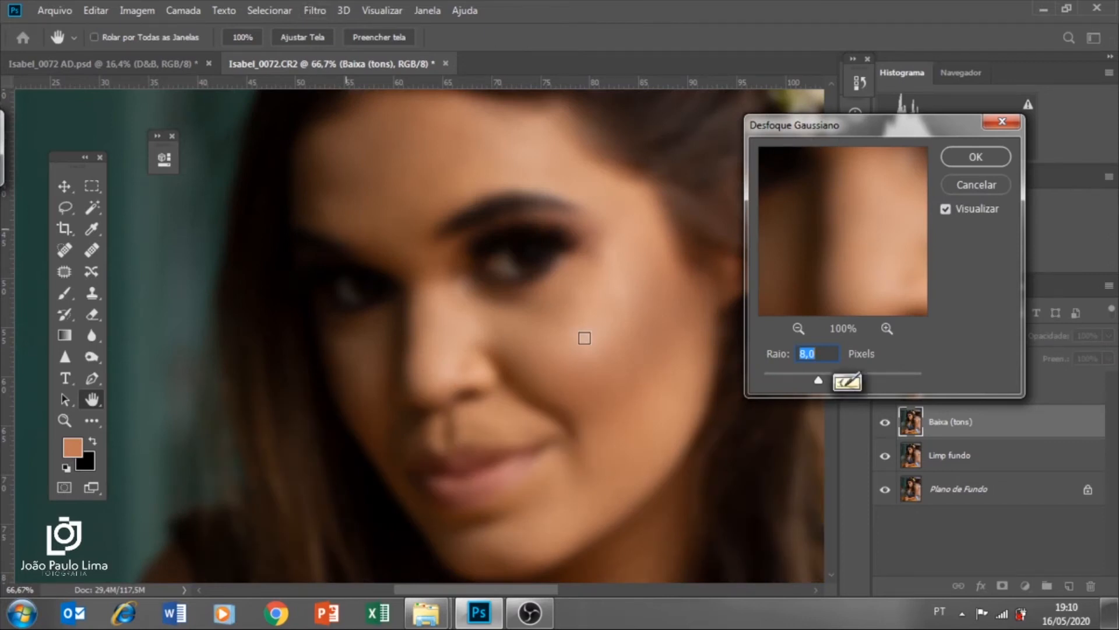
drag(819, 381, 764, 380)
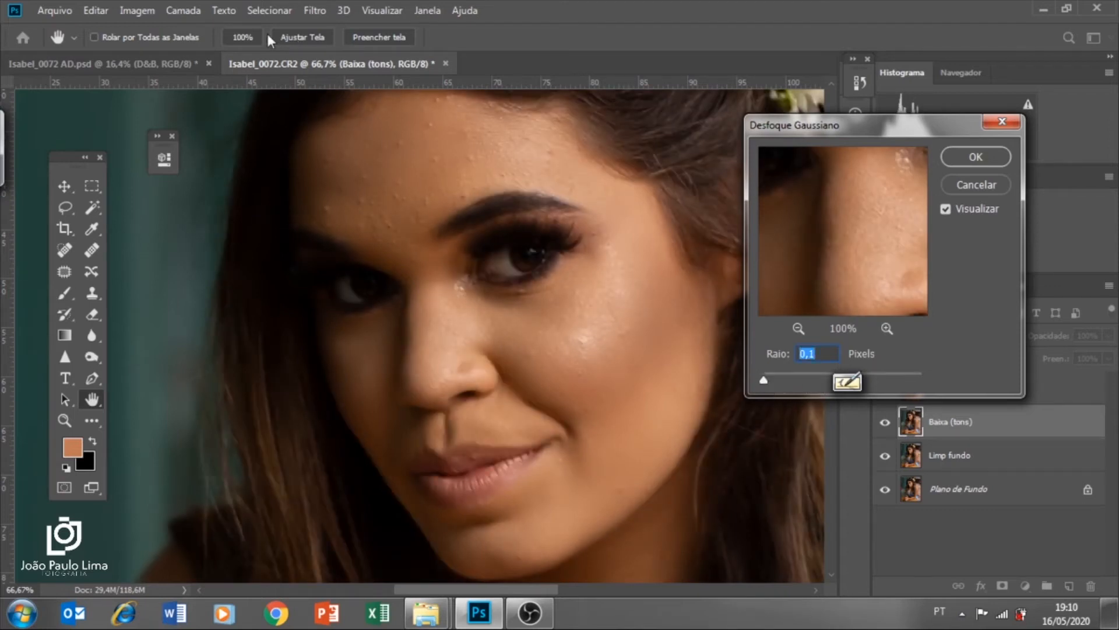
Raise the Gaussian Blur radius to 4.6 pixels, judging the softening on the cheek skin at full size
click(244, 38)
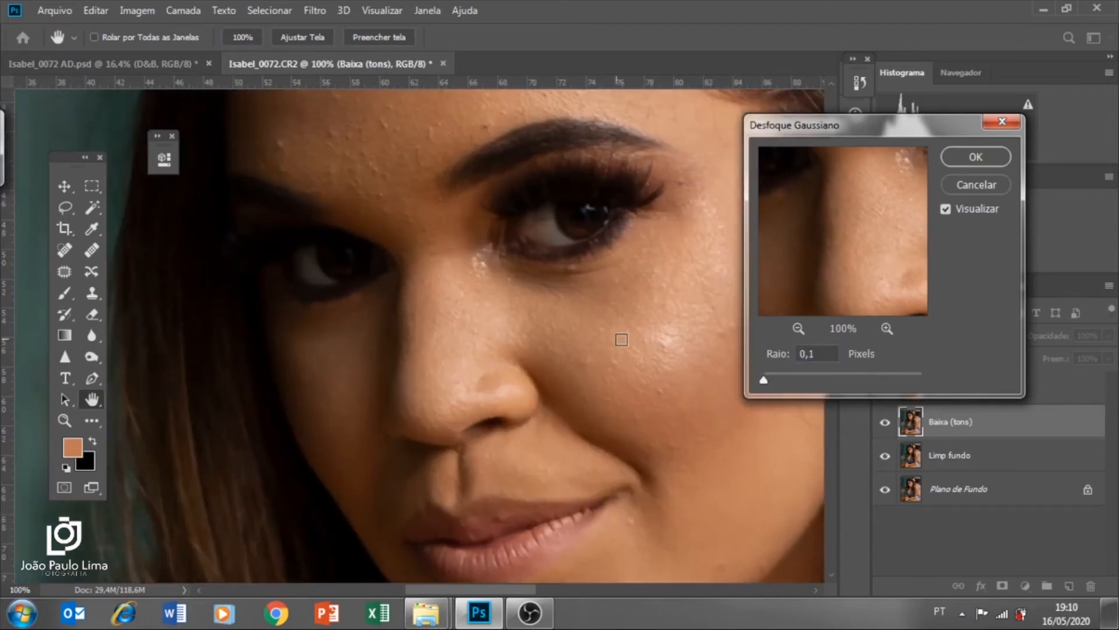
drag(622, 340, 407, 275)
click(798, 328)
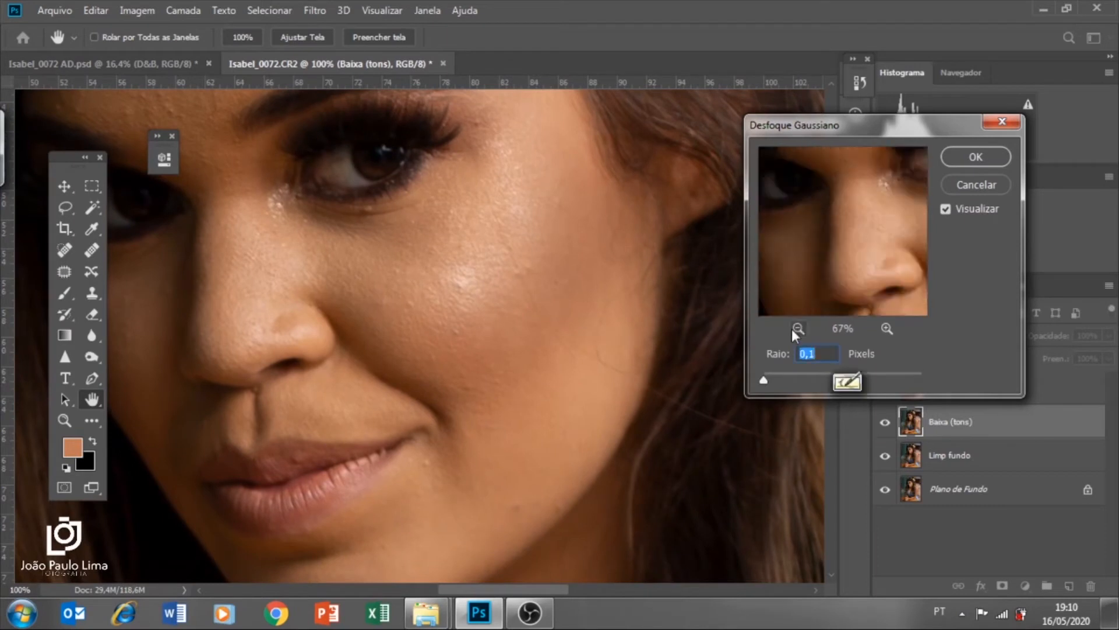
click(797, 329)
click(798, 328)
click(797, 329)
click(799, 329)
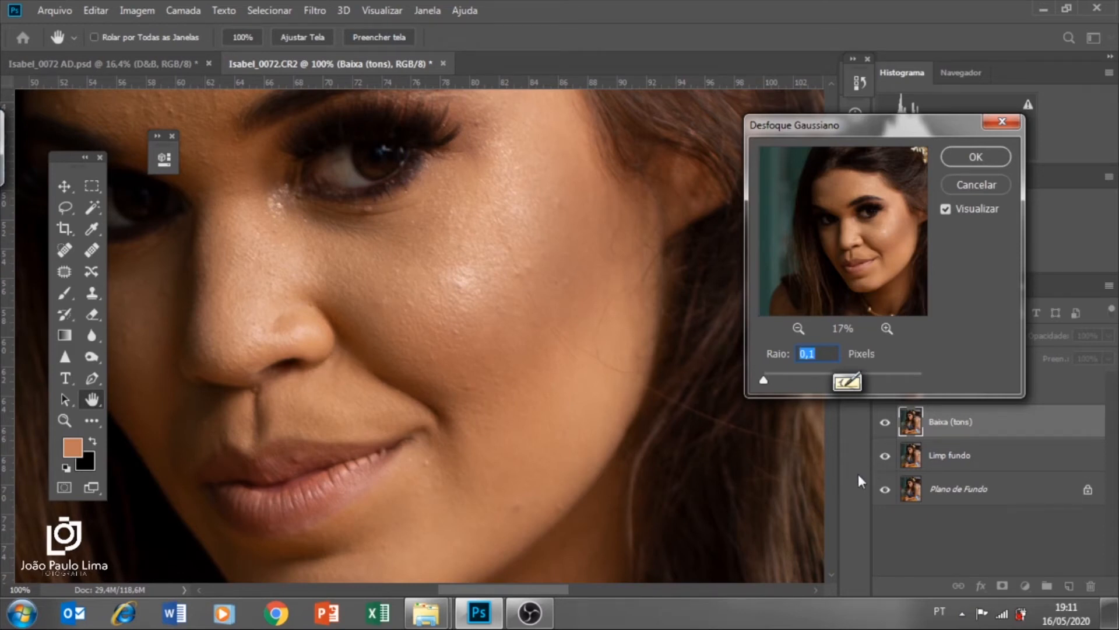
key(Up)
key(Up)
key(Up)
key(Up)
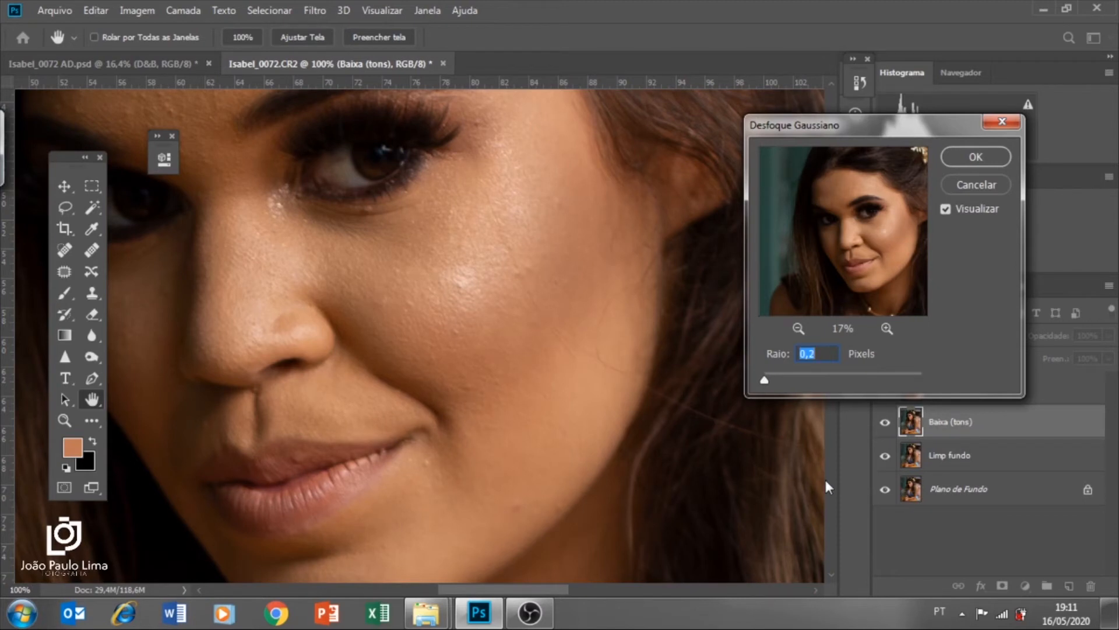
drag(807, 374, 797, 386)
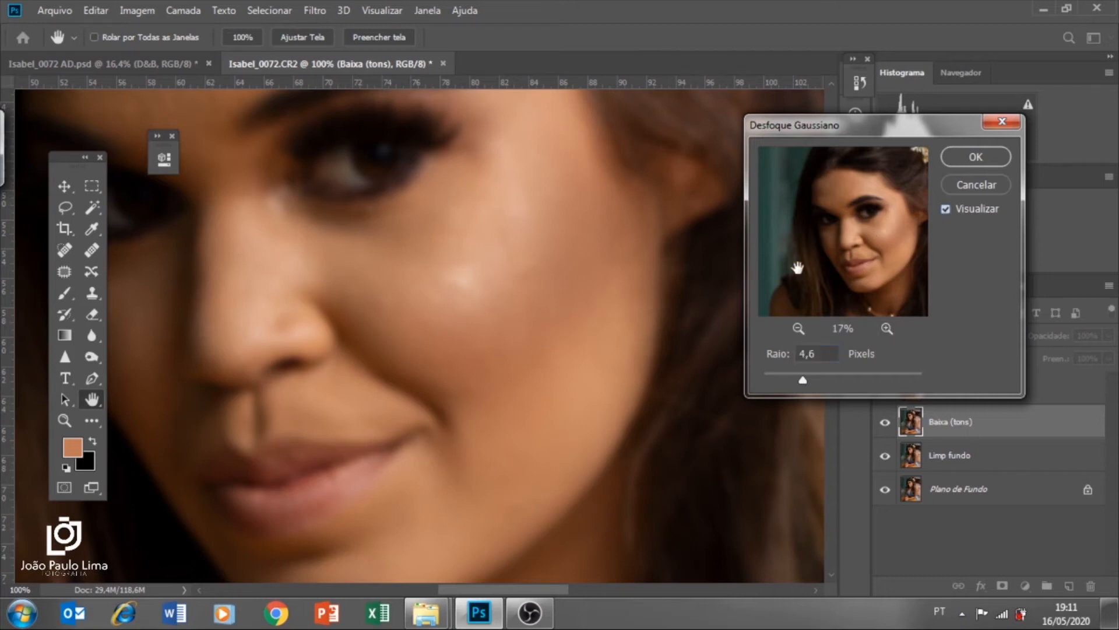
Examine the unblurred facial skin at 100% zoom with the Gaussian Blur preview turned off
click(948, 209)
key(ctrl+0)
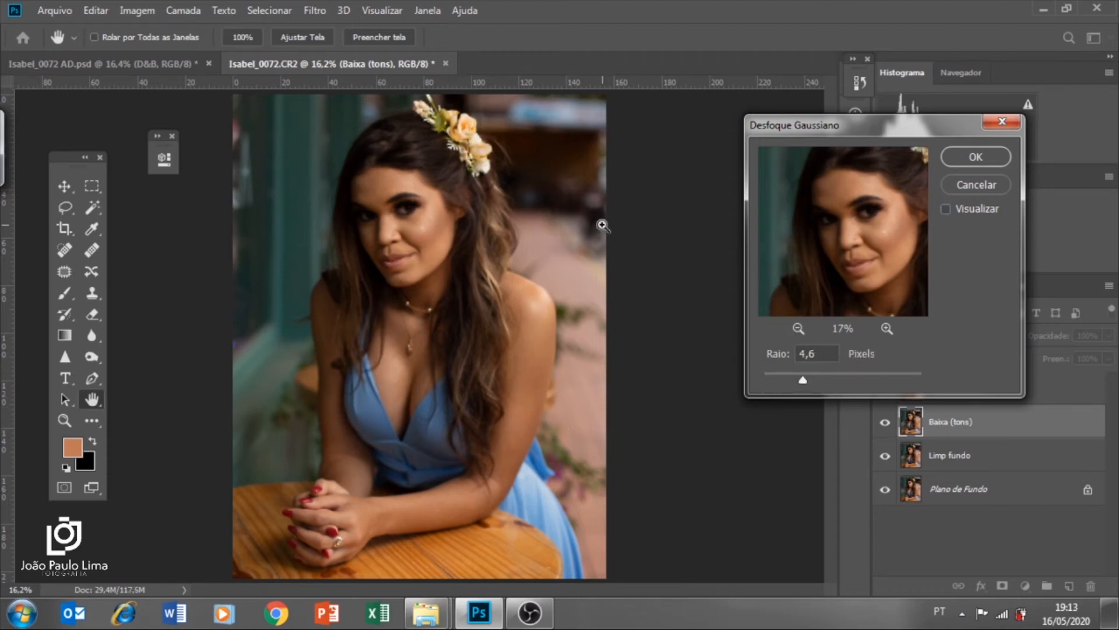
key(ctrl+plus)
key(ctrl+plus)
key(ctrl+plus)
key(ctrl+plus)
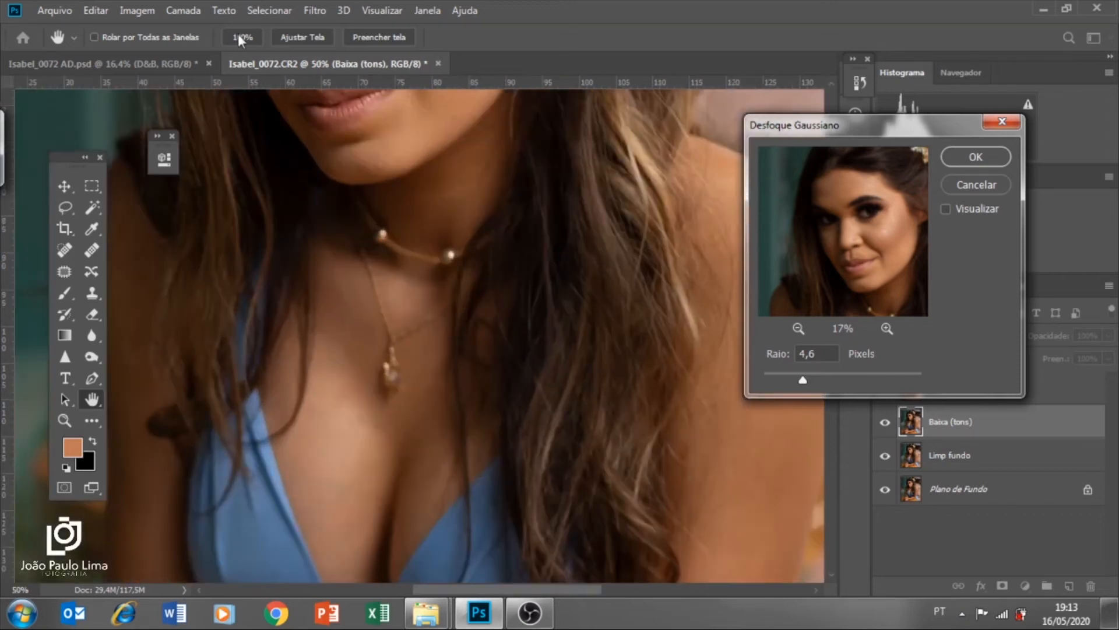
click(239, 40)
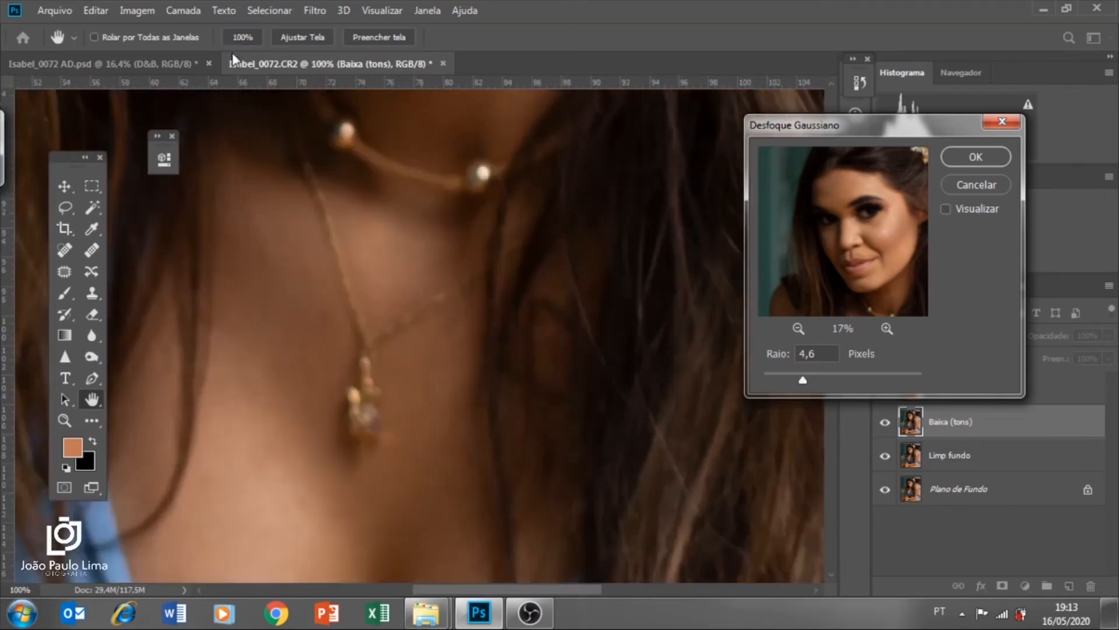
drag(466, 93, 544, 422)
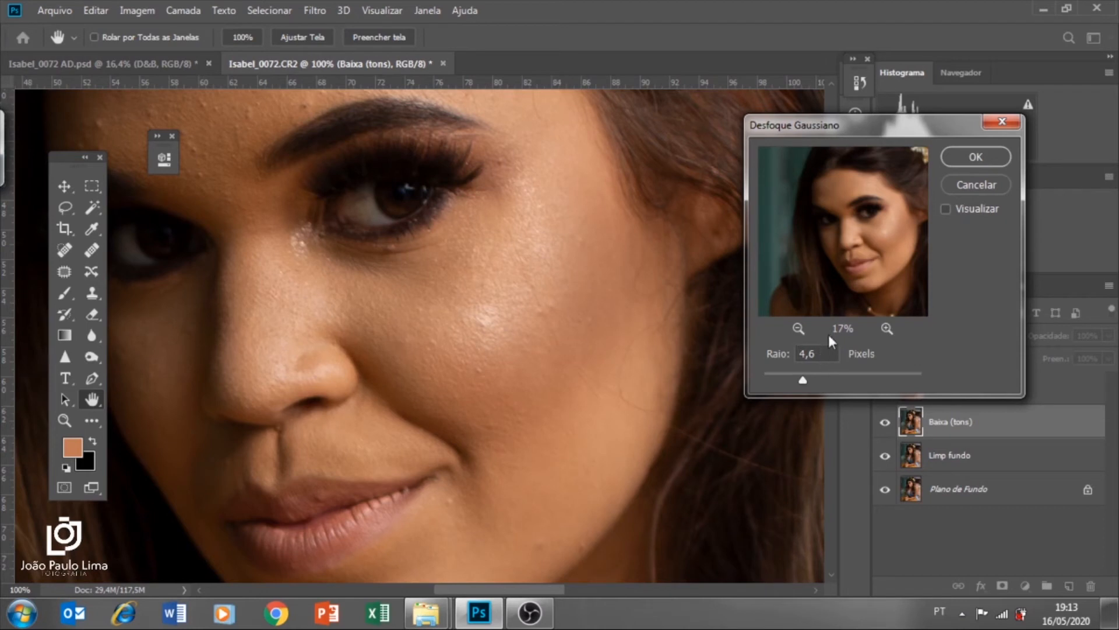
Raise the Gaussian Blur radius on the Baixa (tons) layer to 7.5 pixels with the preview turned back on
click(816, 354)
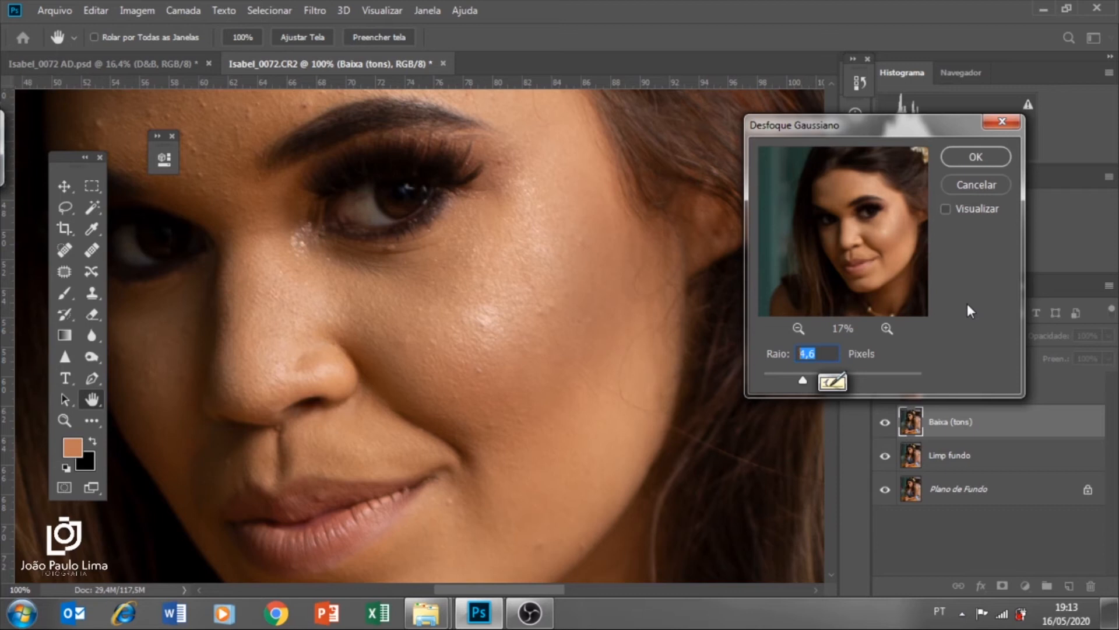
text(7)
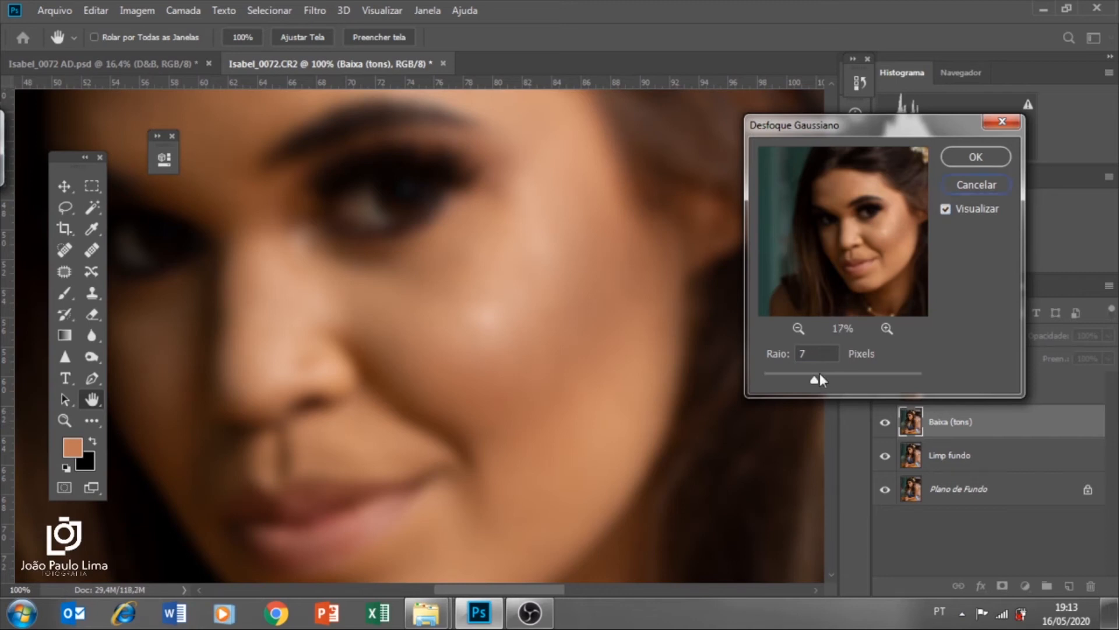
key(Up)
key(Up)
key(Up)
key(Up)
key(Up)
key(Up)
key(Up)
key(Up)
click(855, 268)
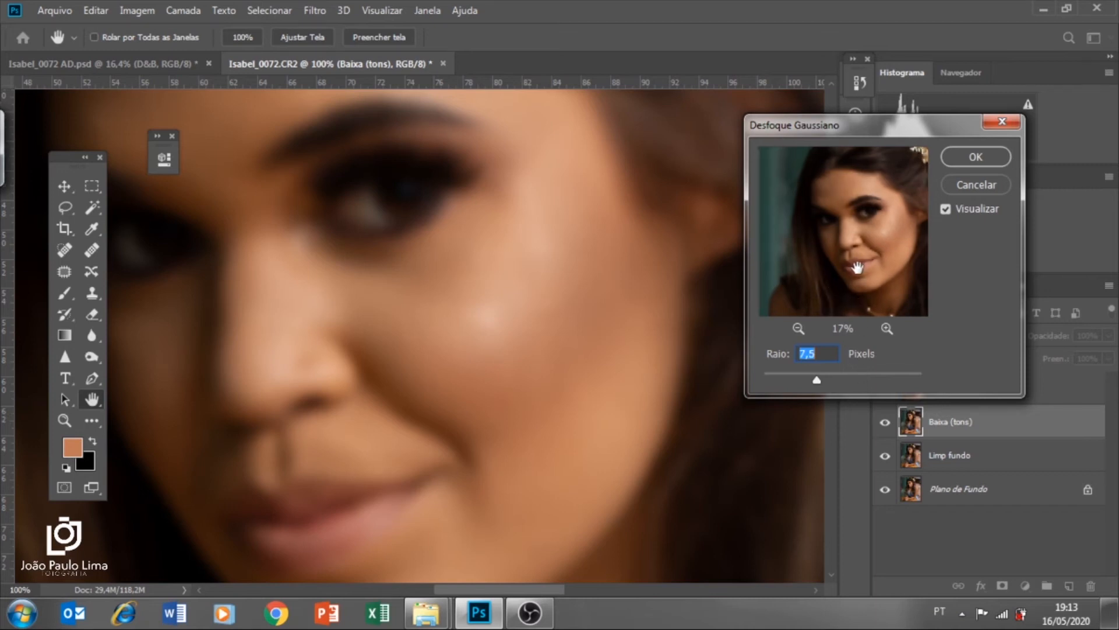
Raise the Gaussian Blur radius to 8.0 pixels, judging the cheek in the filter preview at 50%, and apply the blur
click(887, 329)
click(886, 328)
drag(879, 257, 815, 241)
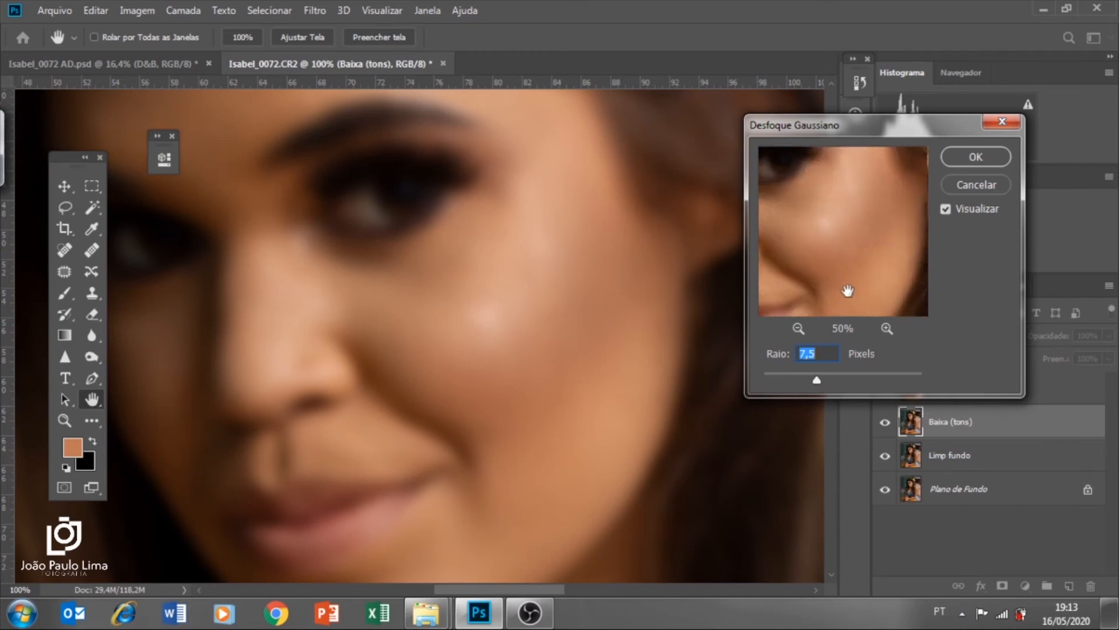
key(Up)
key(Up)
key(Up)
key(Up)
drag(839, 245, 870, 282)
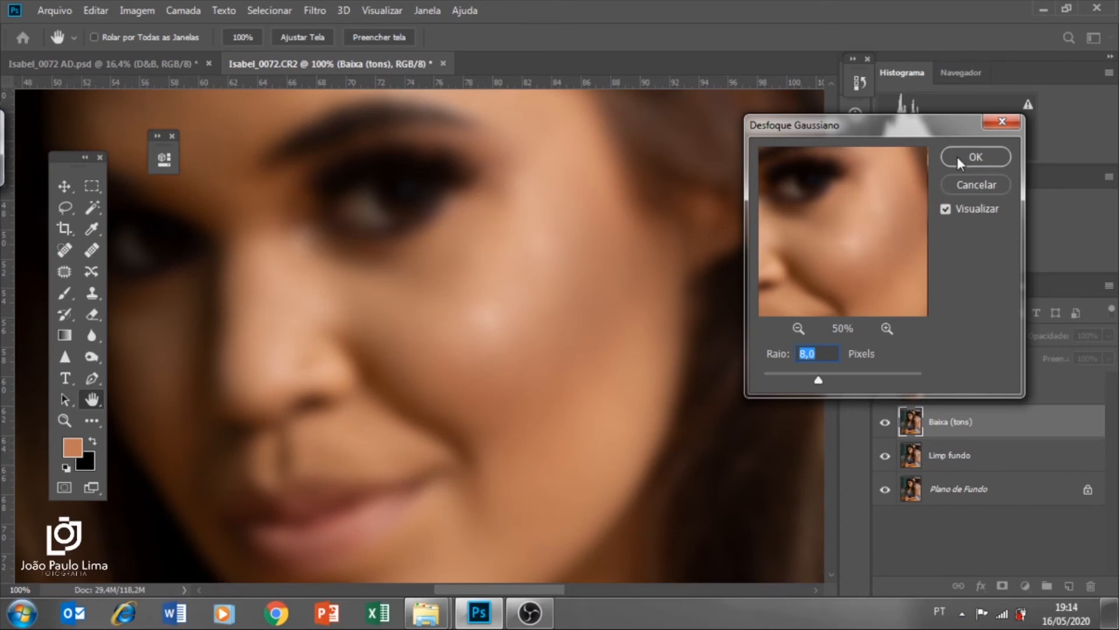
click(975, 156)
key(s)
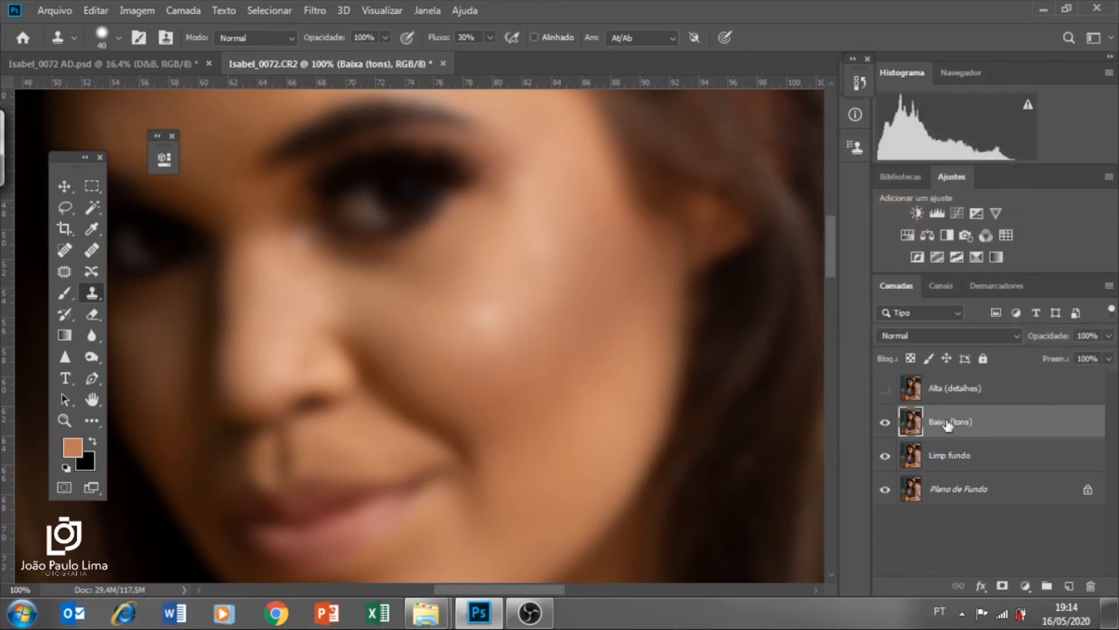
Show the Alta (detalhes) layer and start Apply Image on it with Baixa (tons) as the source layer
click(956, 389)
click(885, 390)
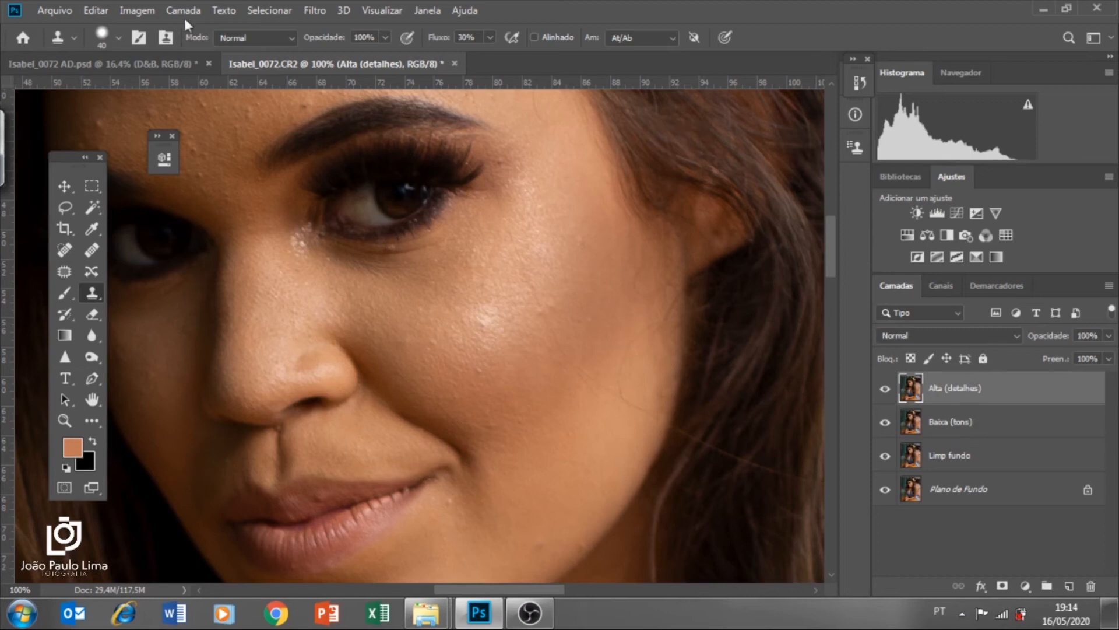
click(129, 10)
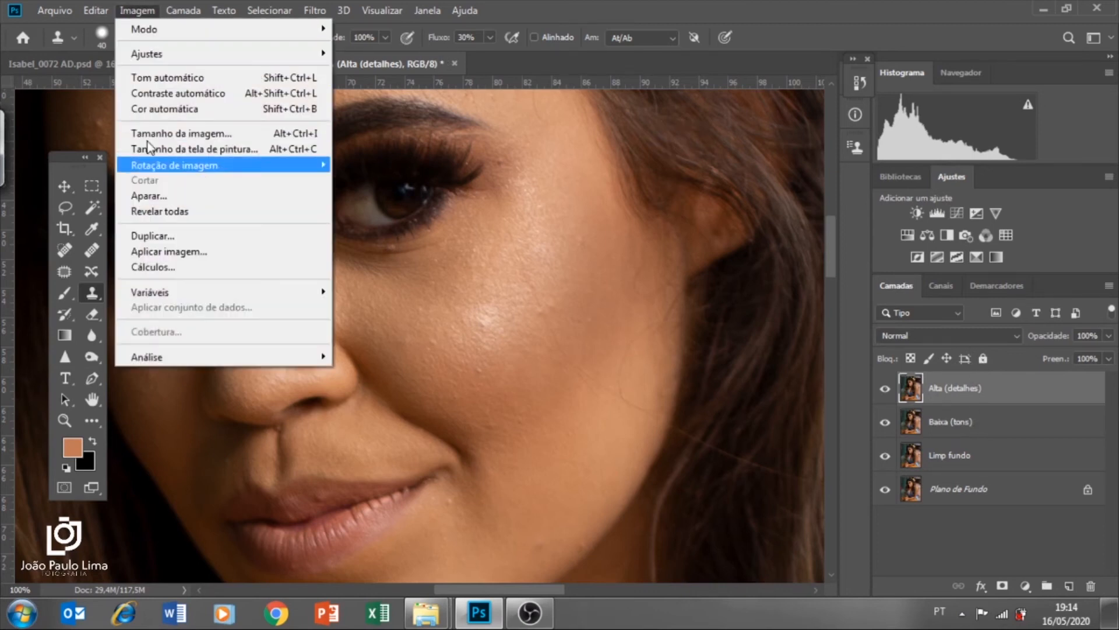
click(159, 250)
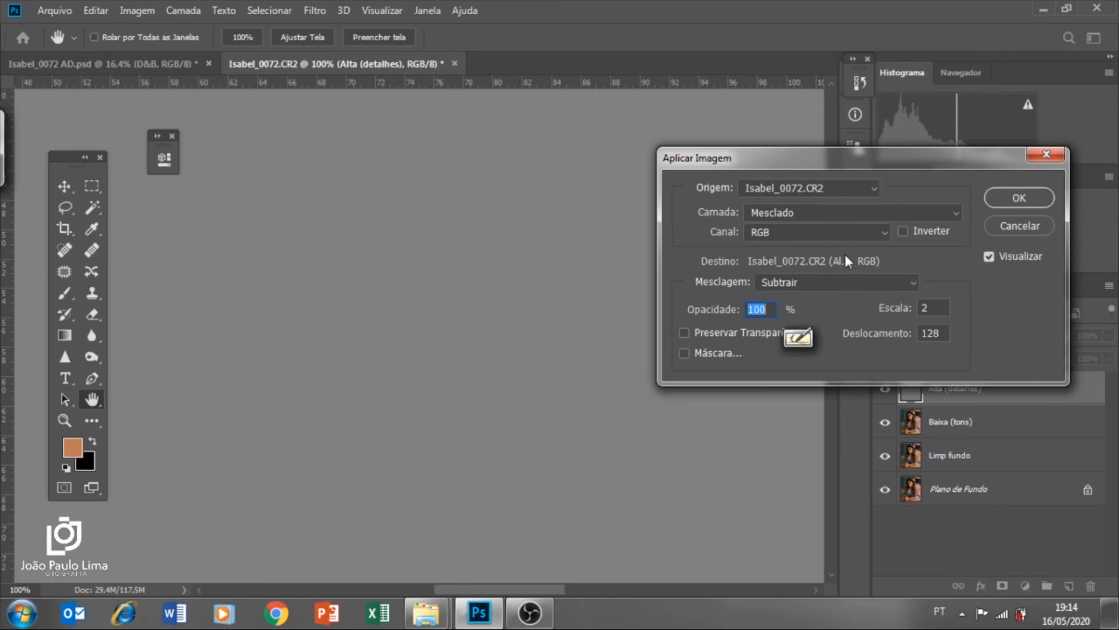
key(ctrl+minus)
key(ctrl+minus)
key(ctrl+minus)
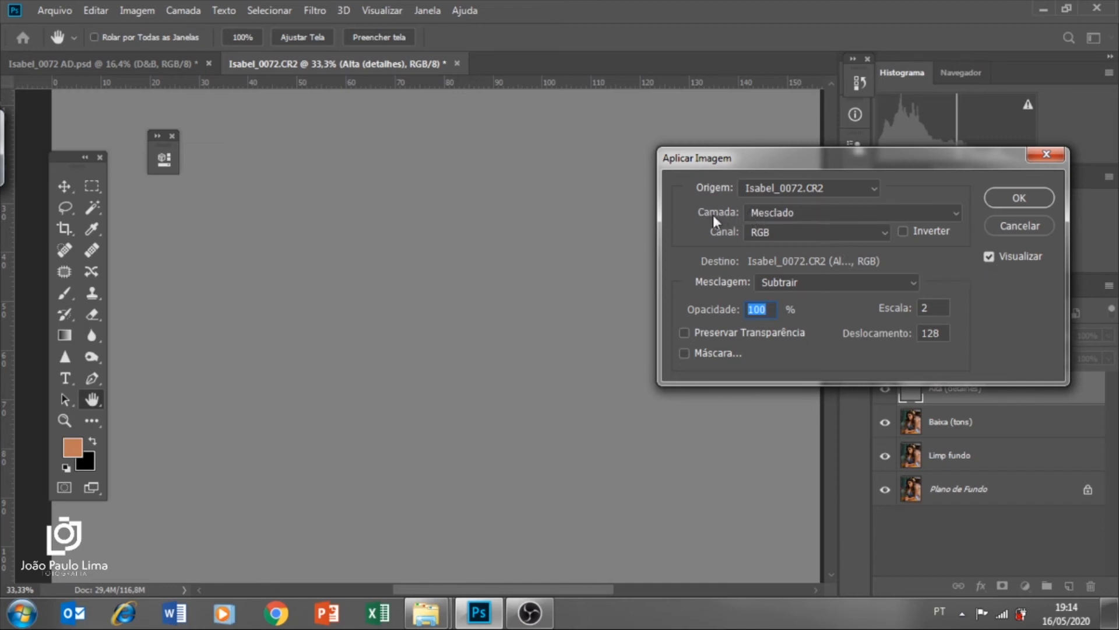
click(764, 213)
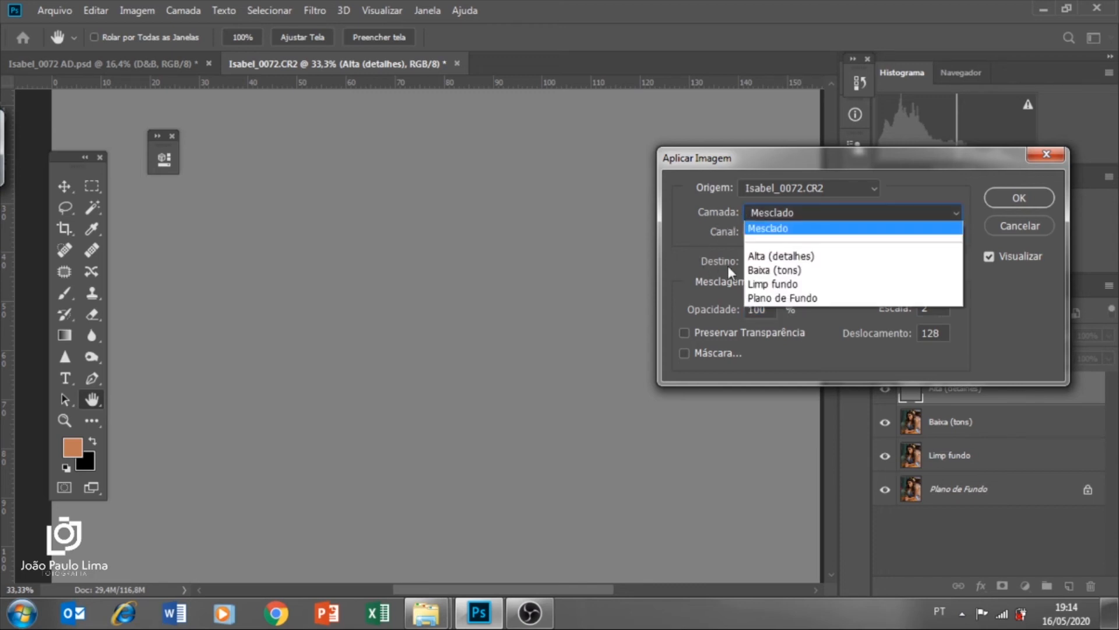
click(759, 271)
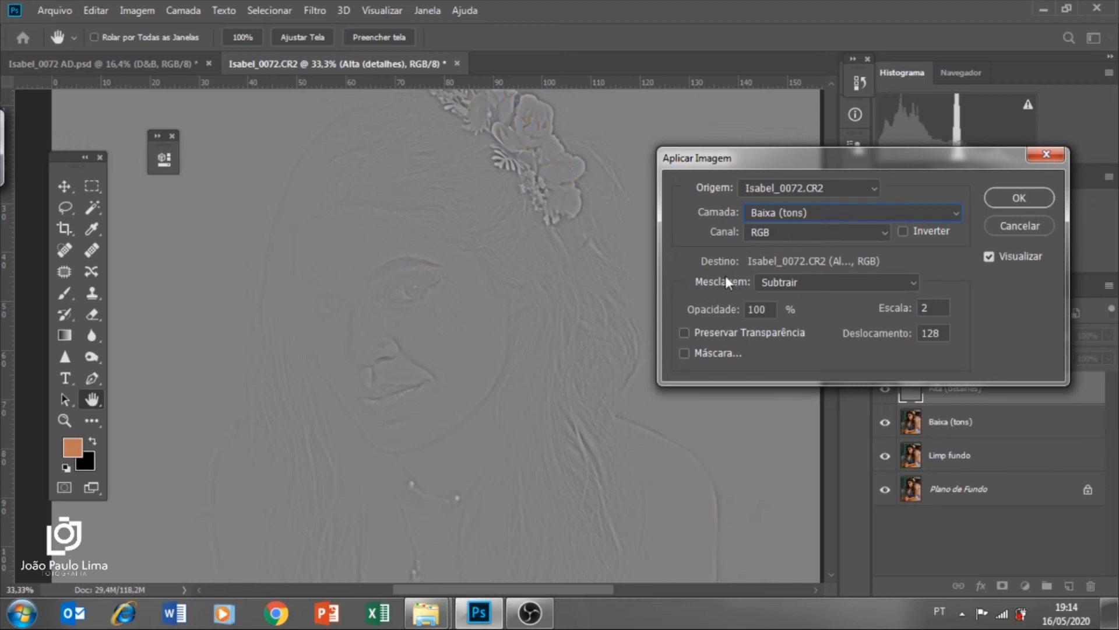
Apply the image with Subtrair blending, scale 2 and offset 128, and set the Alta (detalhes) layer's blend mode to Luz Linear
click(786, 282)
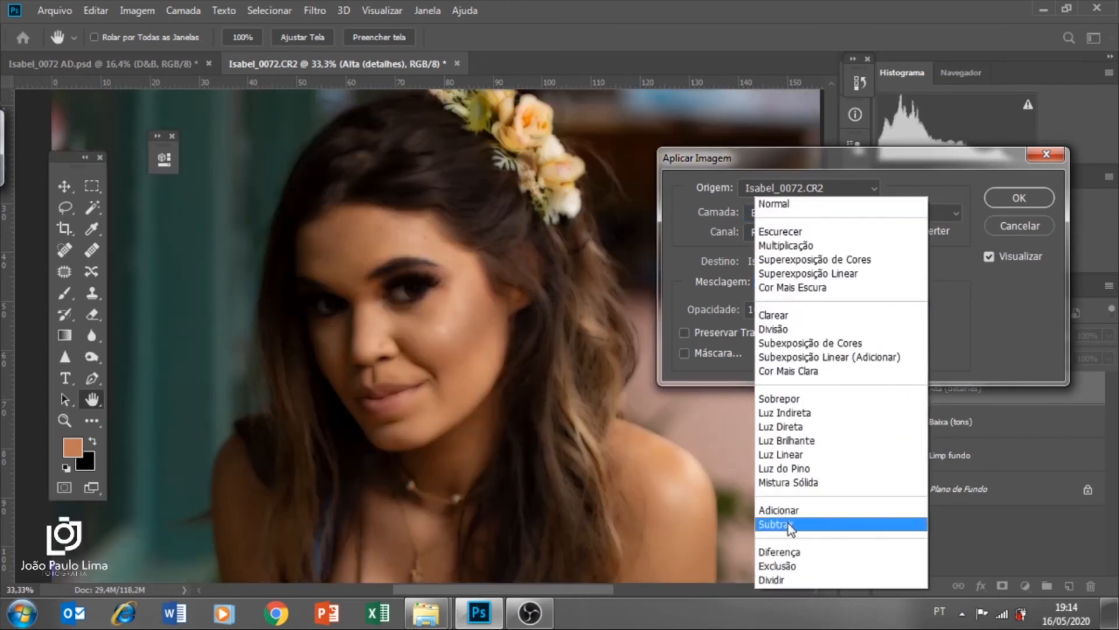
click(790, 527)
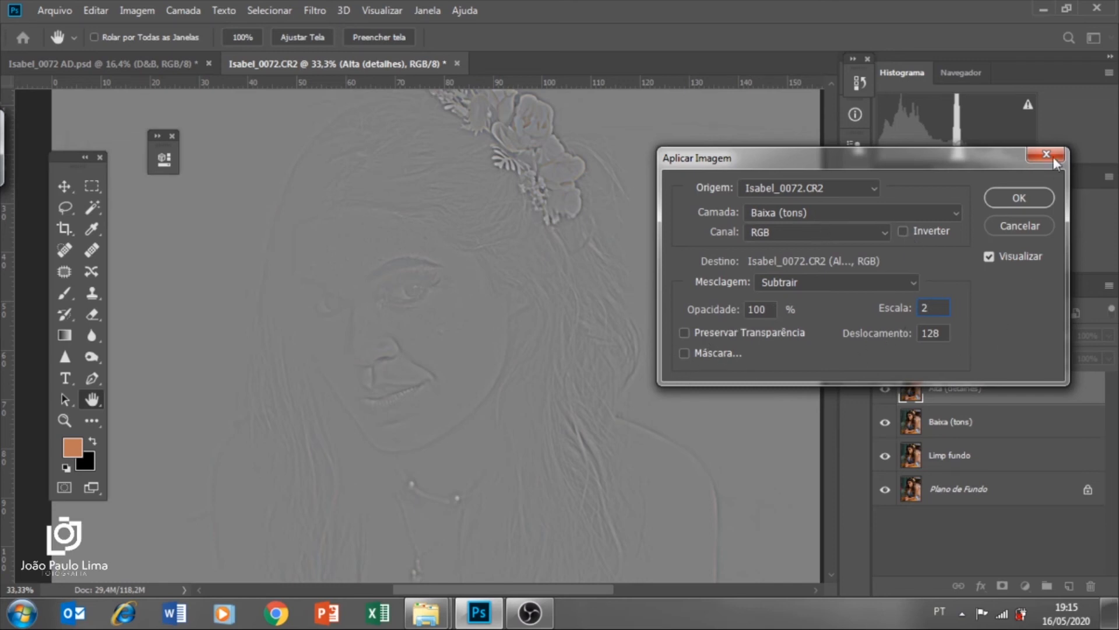
click(1020, 197)
key(s)
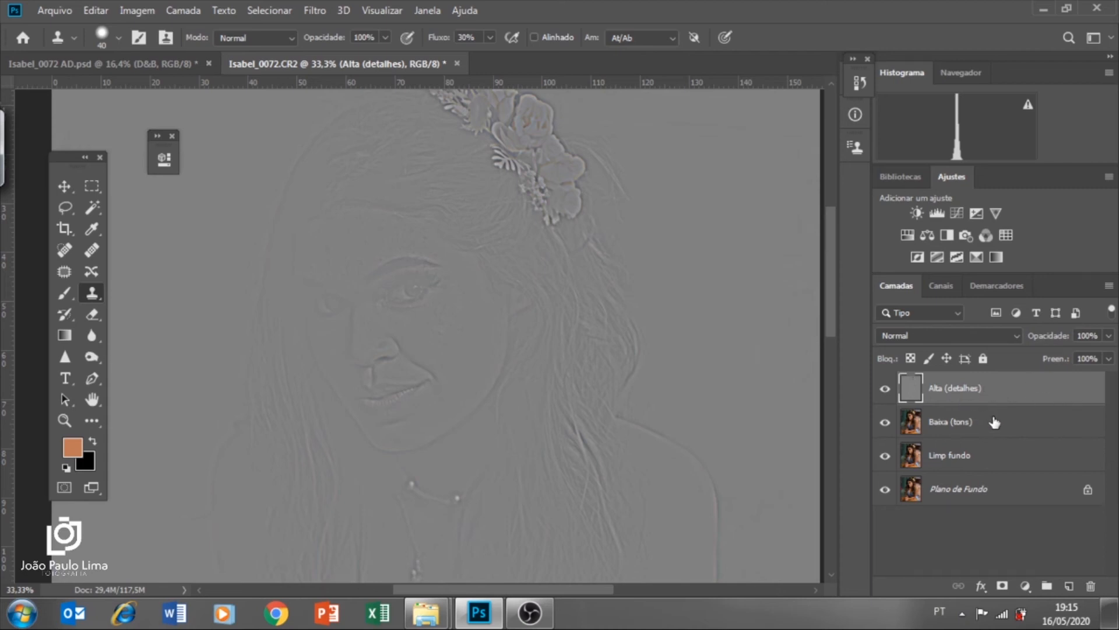
click(892, 333)
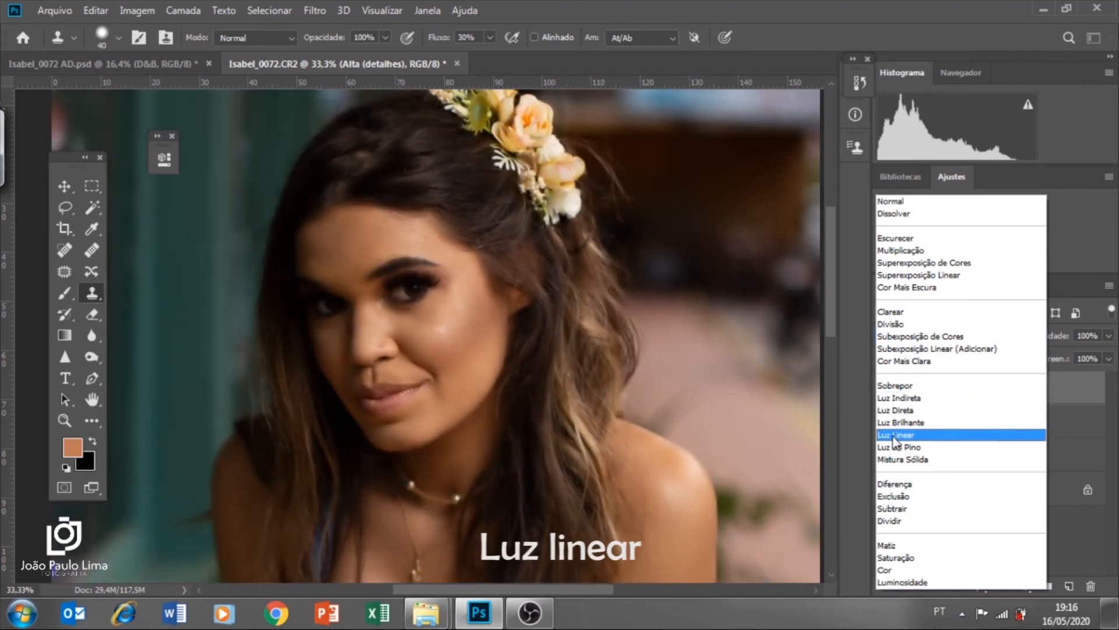
click(896, 435)
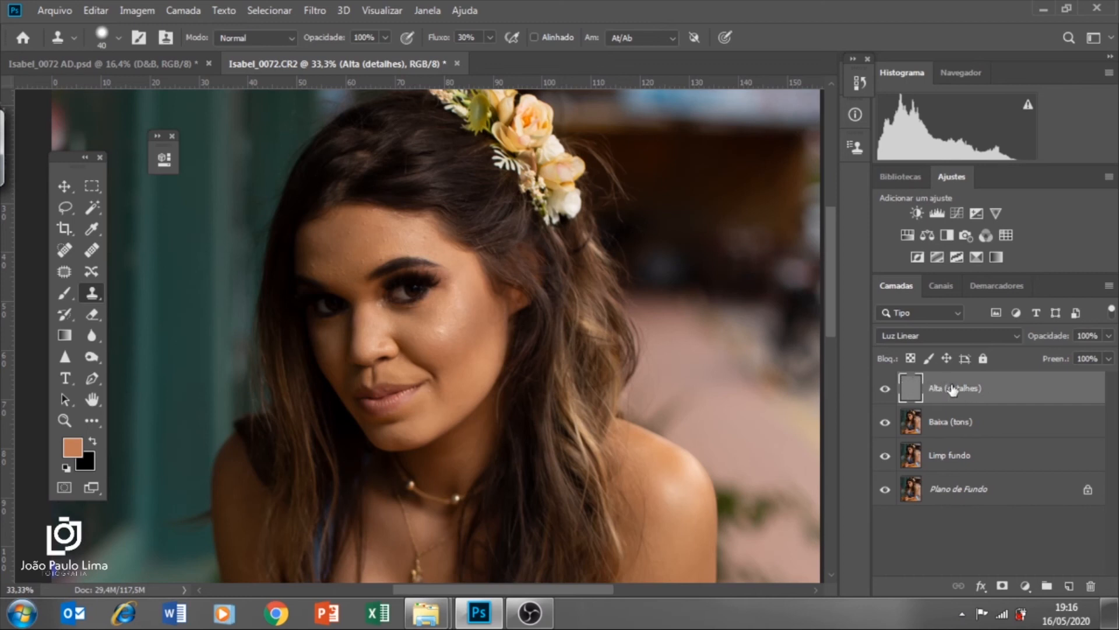
Group the Baixa (tons) and Alta (detalhes) layers and name the group "Divisão de frquencia"
click(989, 429)
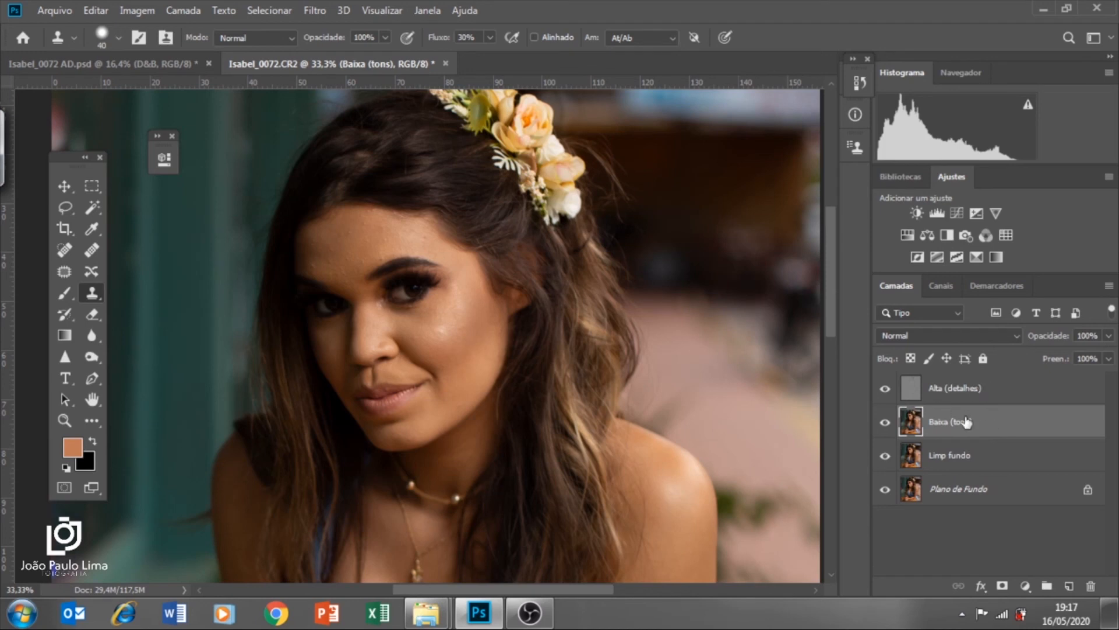
shift+click(1001, 396)
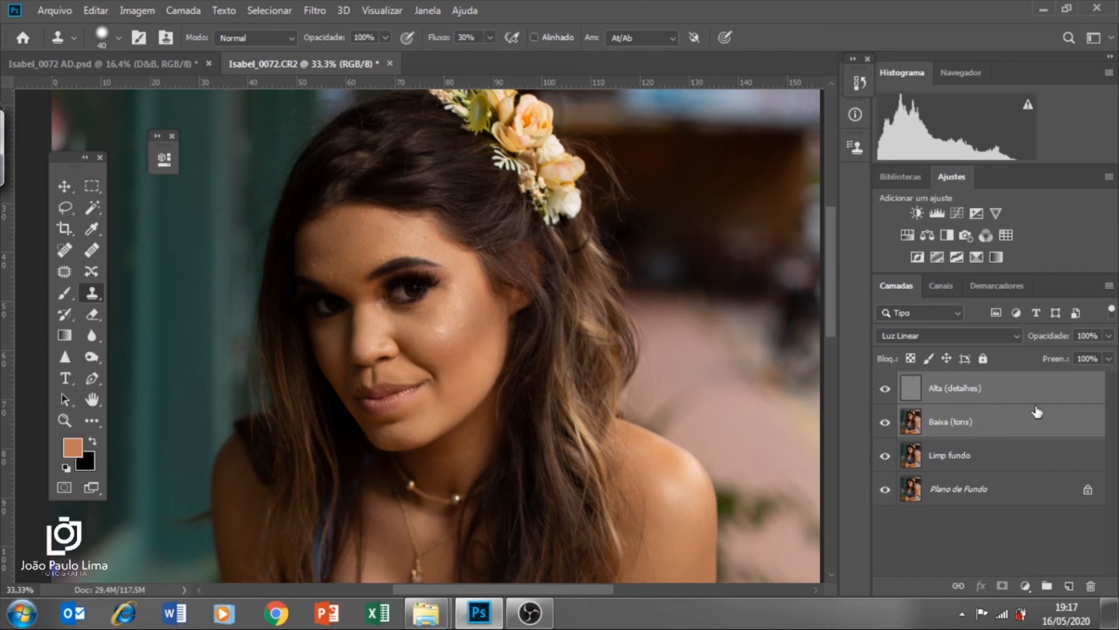
key(ctrl+g)
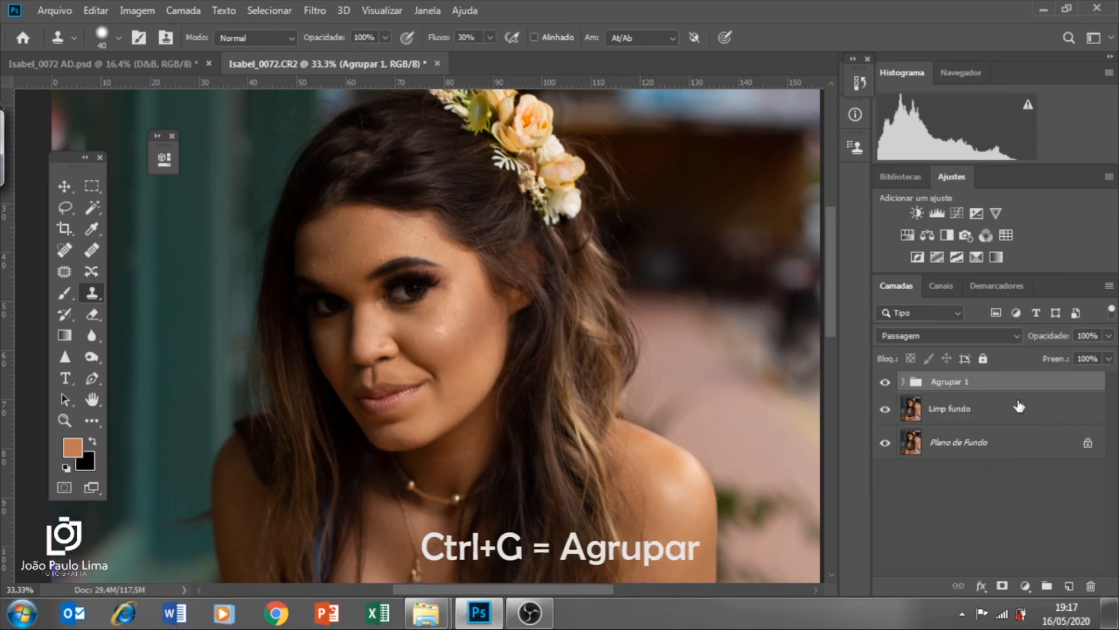
double_click(947, 383)
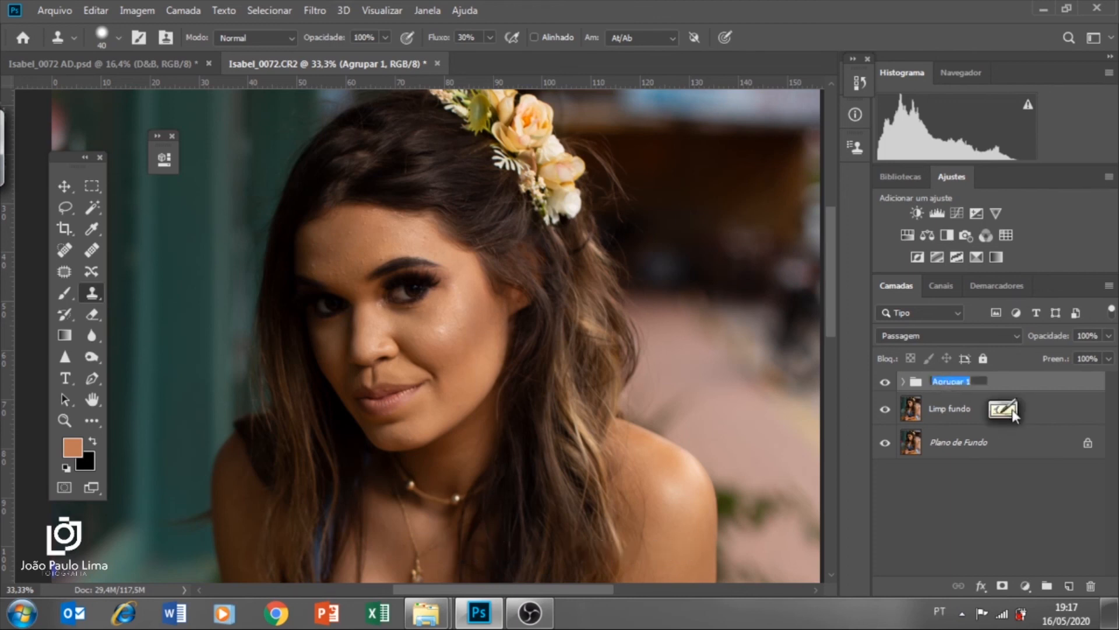
text(Divi)
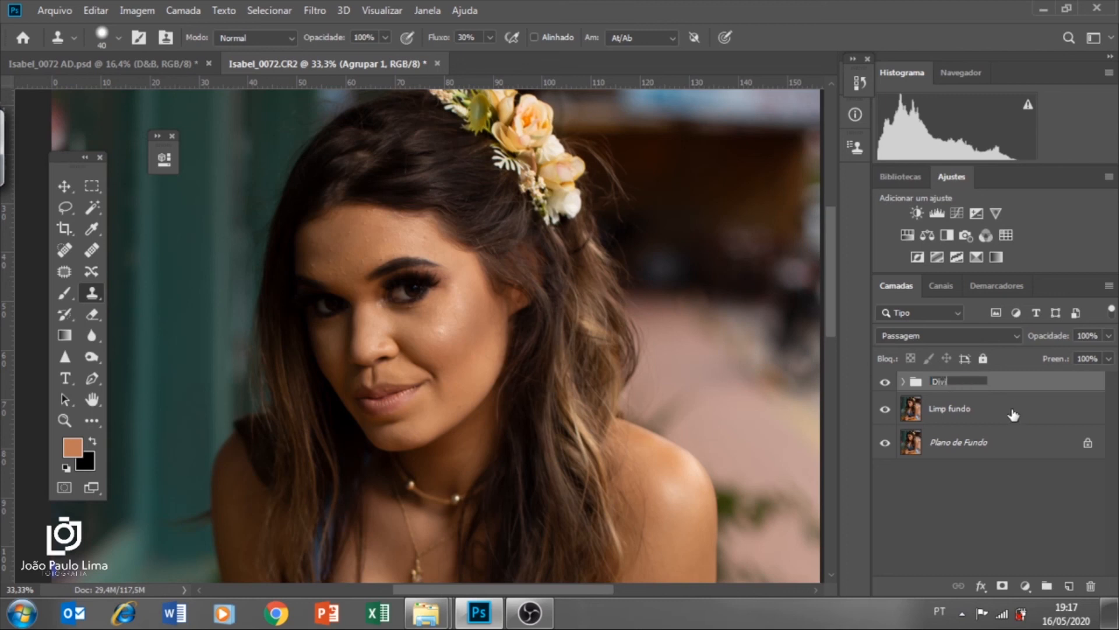
text(são de frquencia)
key(Return)
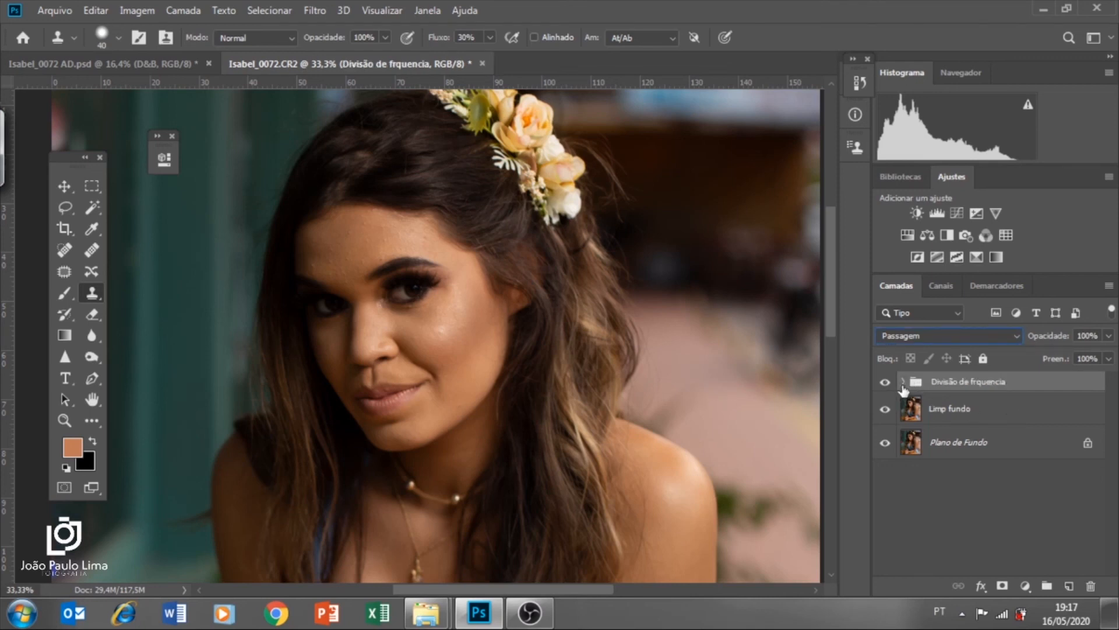
Duplicate the Baixa (tons) layer inside the Divisão de frquencia group and activate the Mixer Brush tool
click(902, 381)
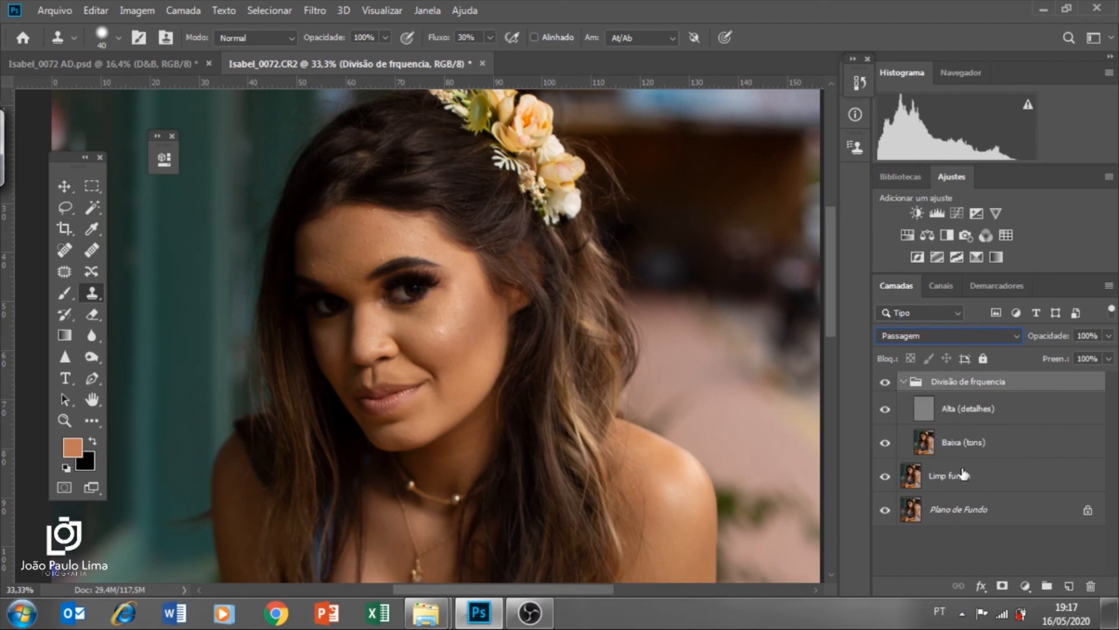
click(994, 447)
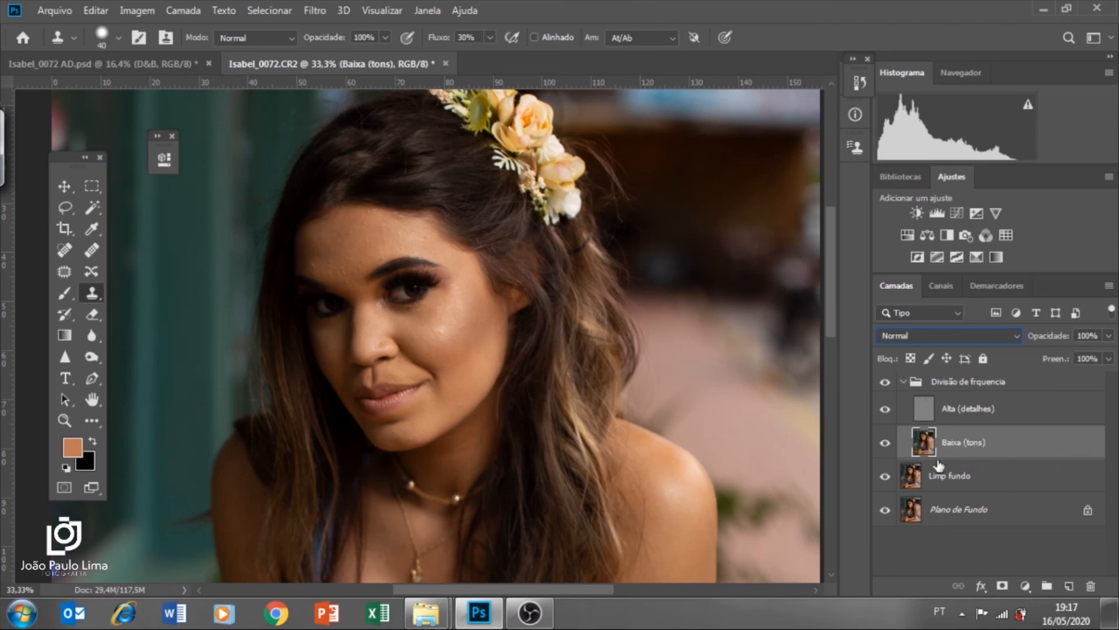
key(ctrl+j)
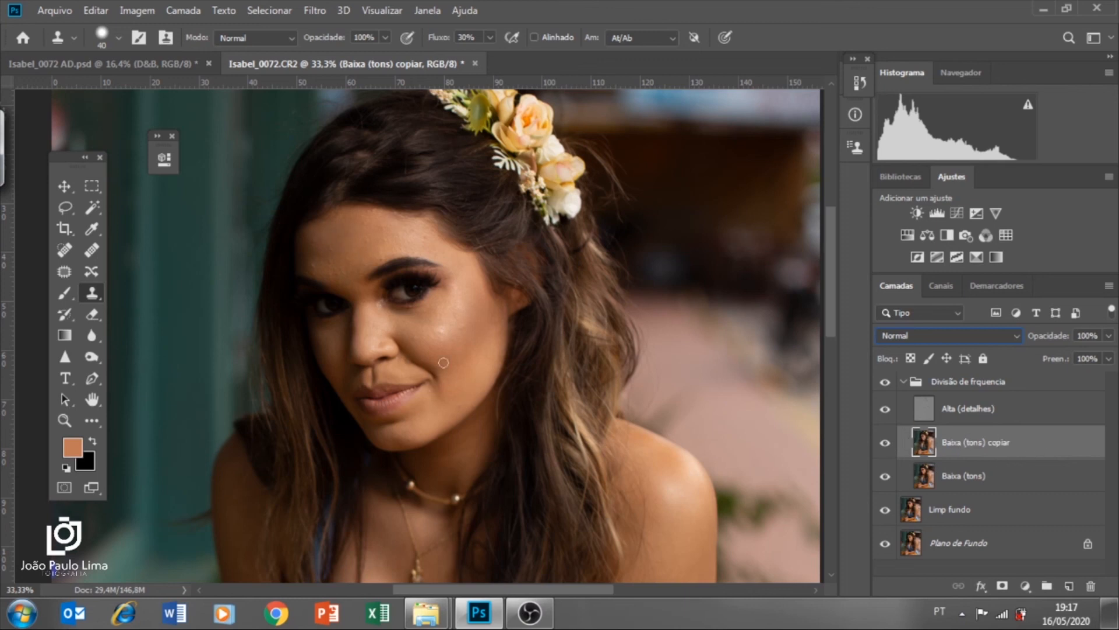
click(93, 421)
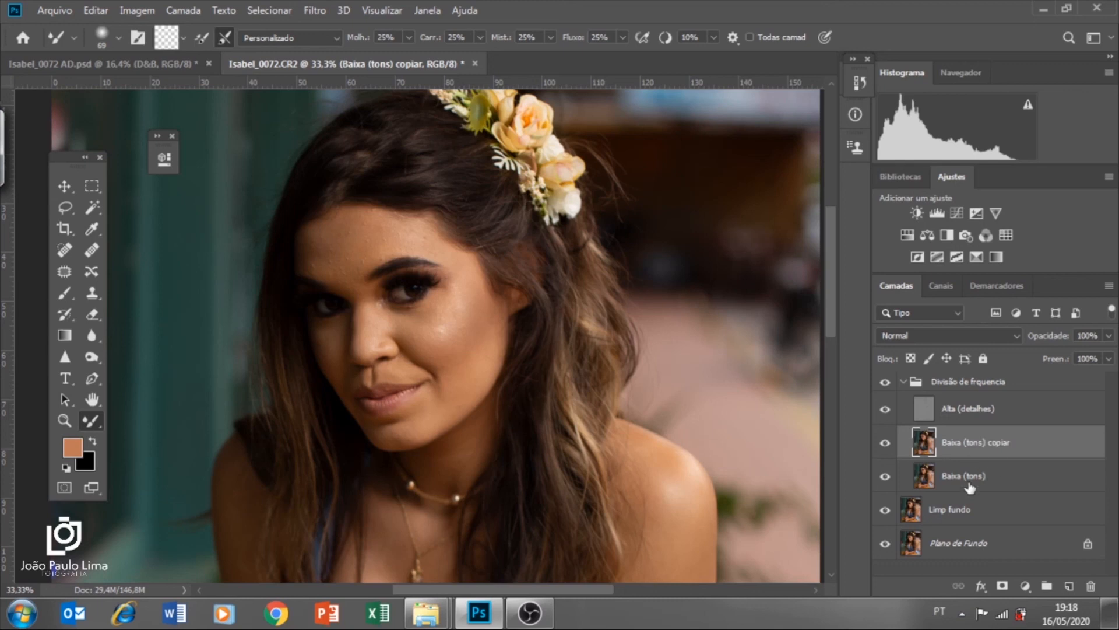
click(1020, 416)
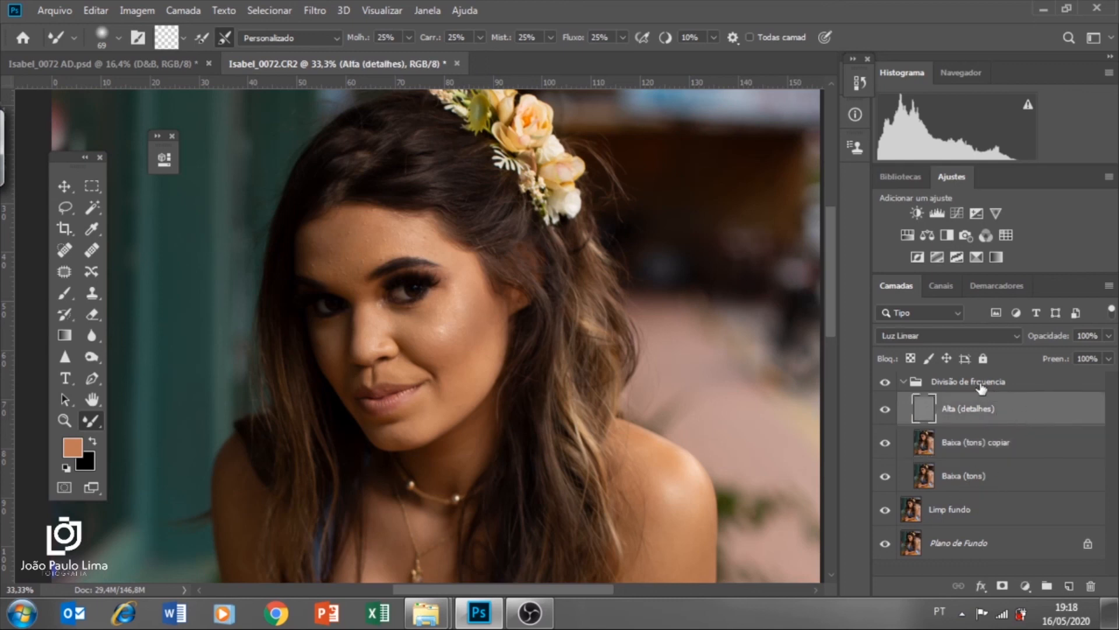
click(911, 383)
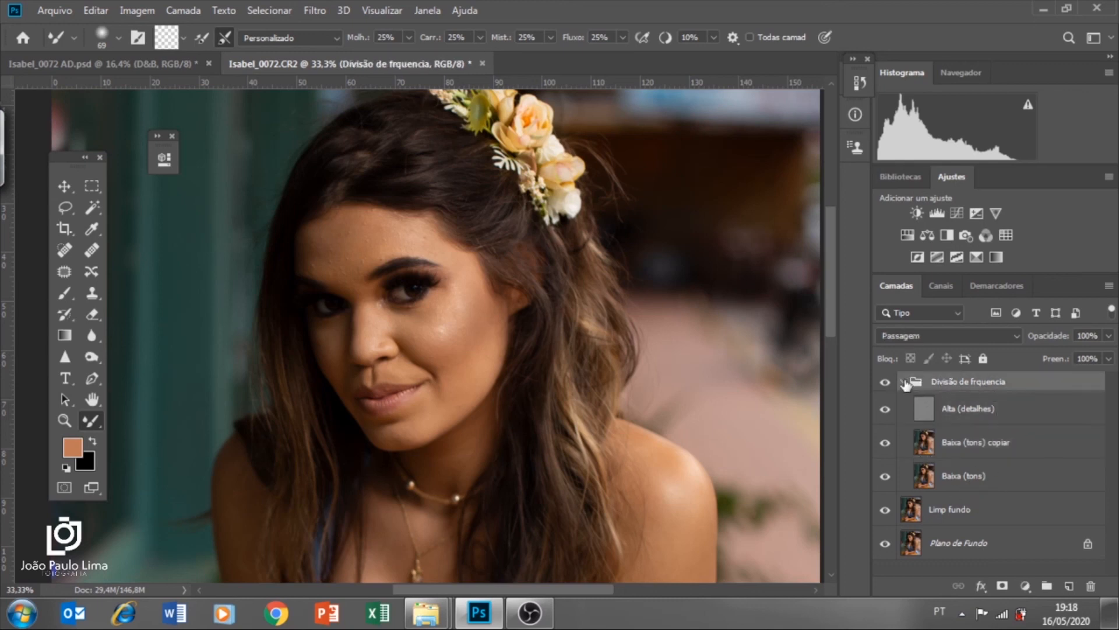
click(903, 381)
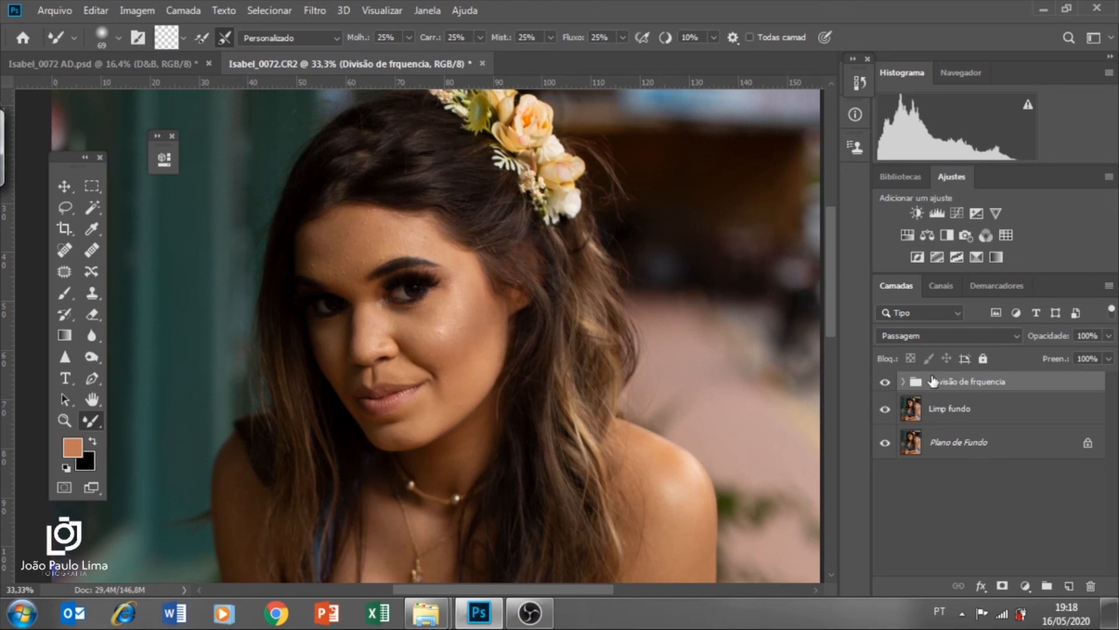
click(902, 381)
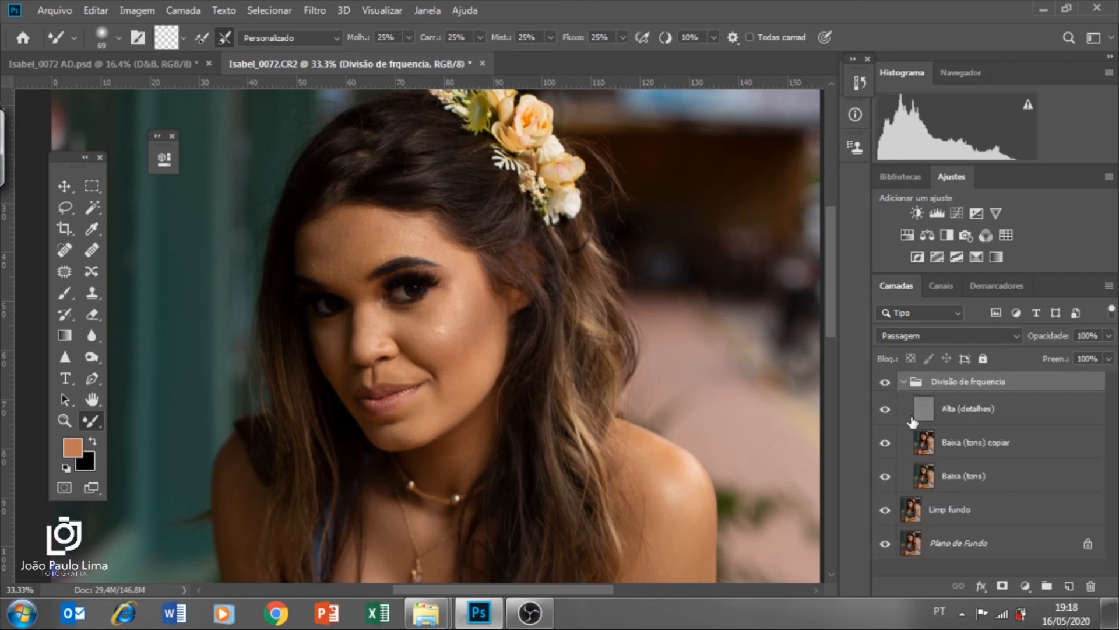
click(988, 444)
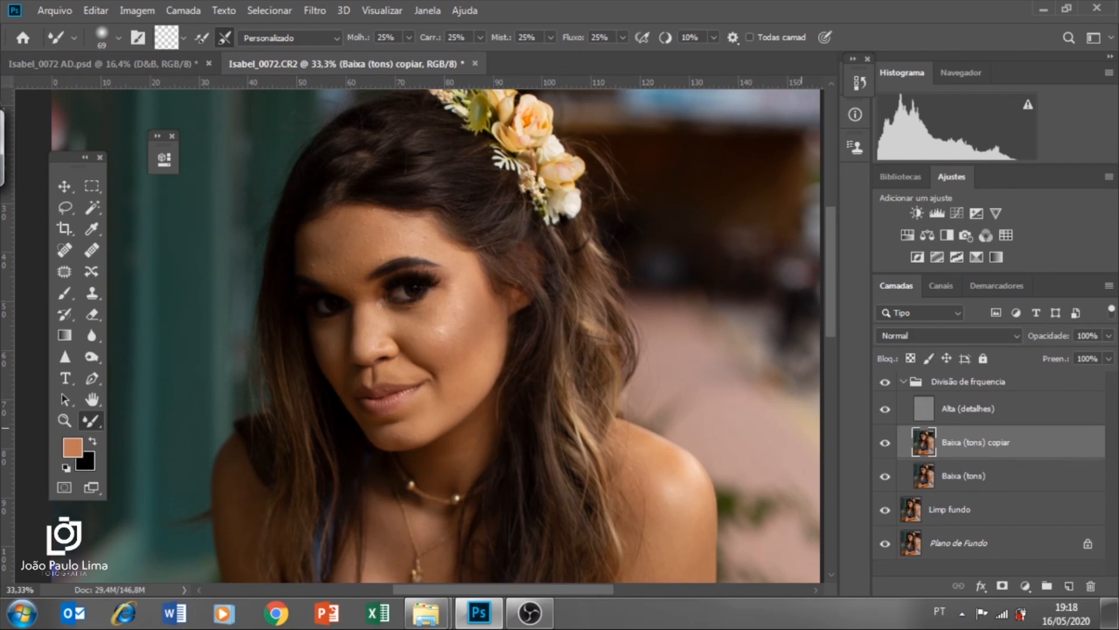
click(998, 410)
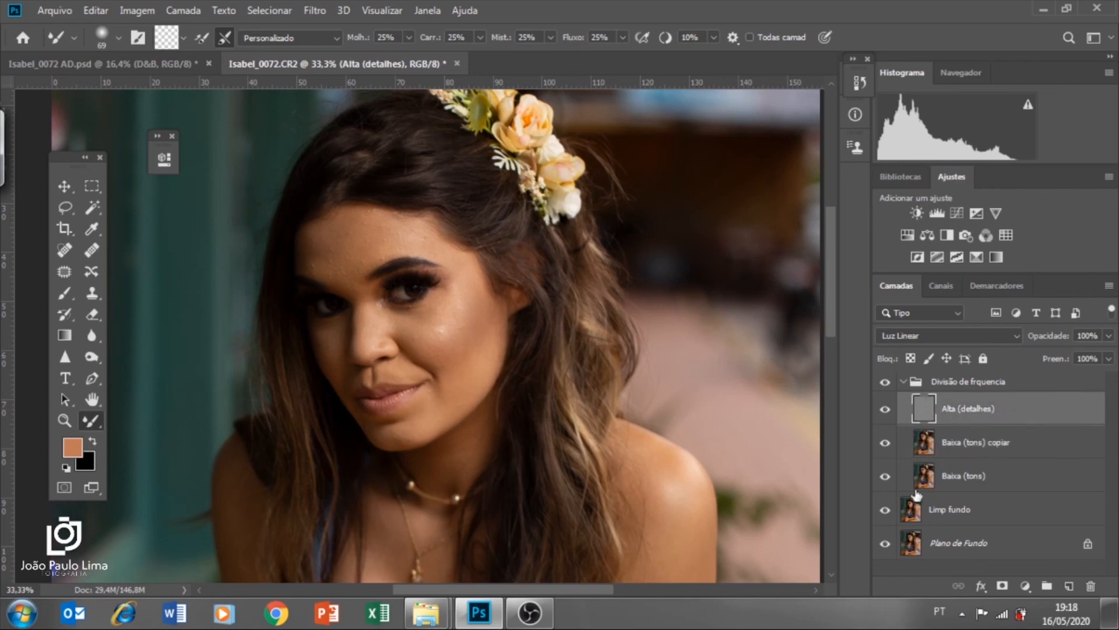